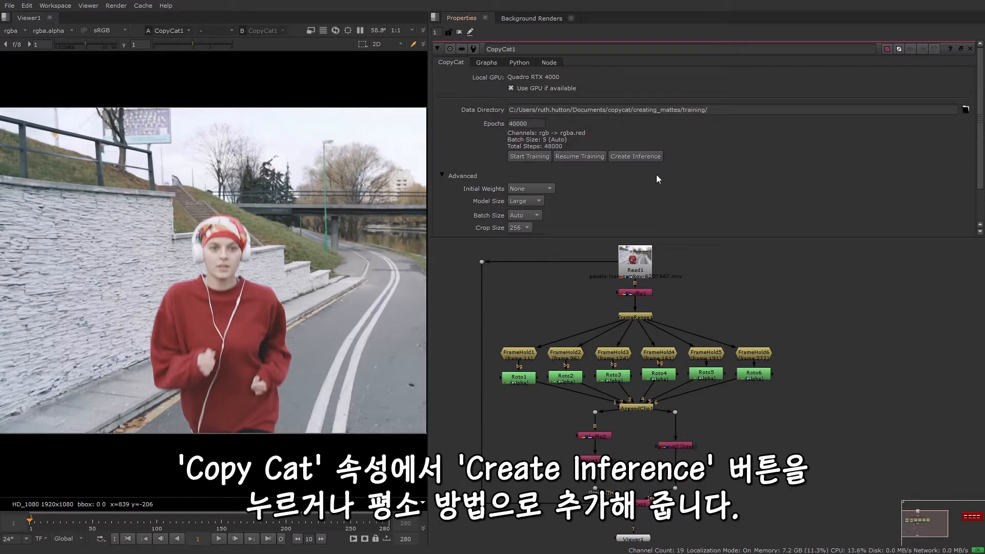
- Add an Inference node beside Read1 and connect its input to Read1
left_click(651, 157)
key("Tab")
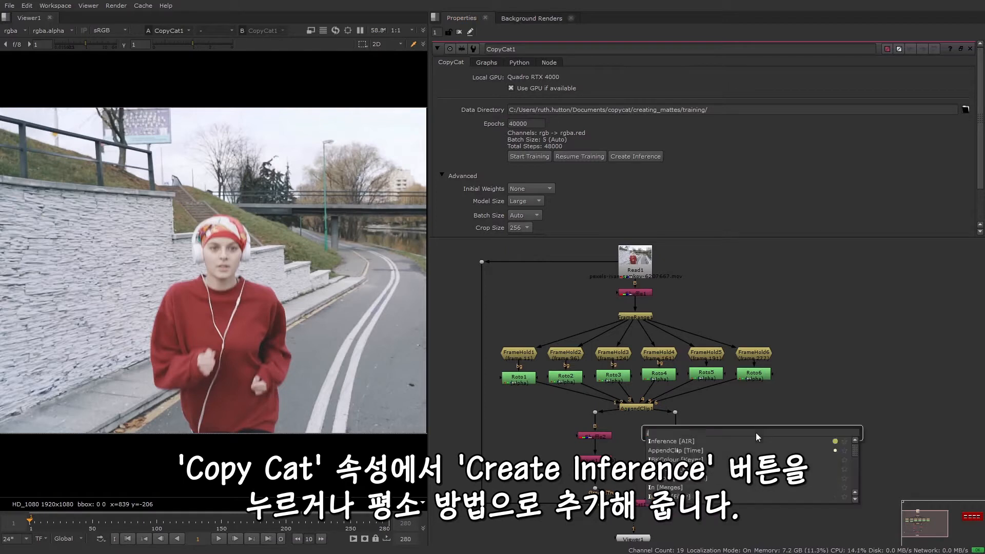
type("Inference [AIR")
key("Return")
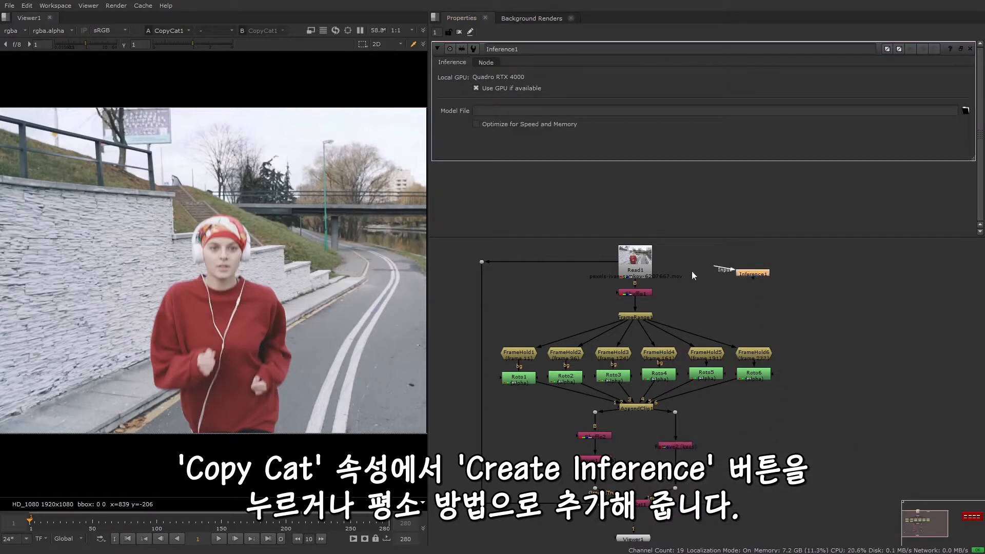
left_click_drag(747, 272, 761, 262)
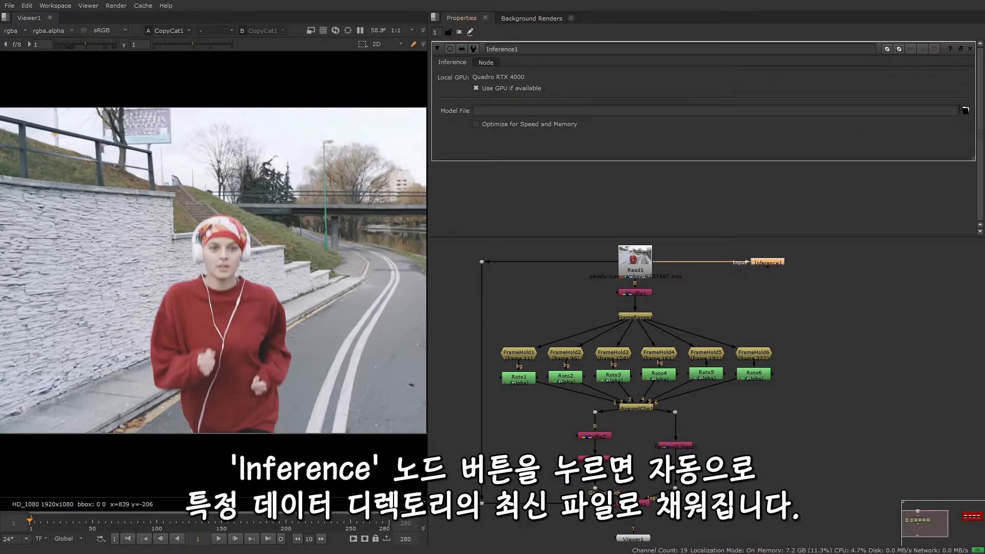
- Load Training_210311_180146.10000.cat from the training folder as the Inference1 model file
left_click(966, 111)
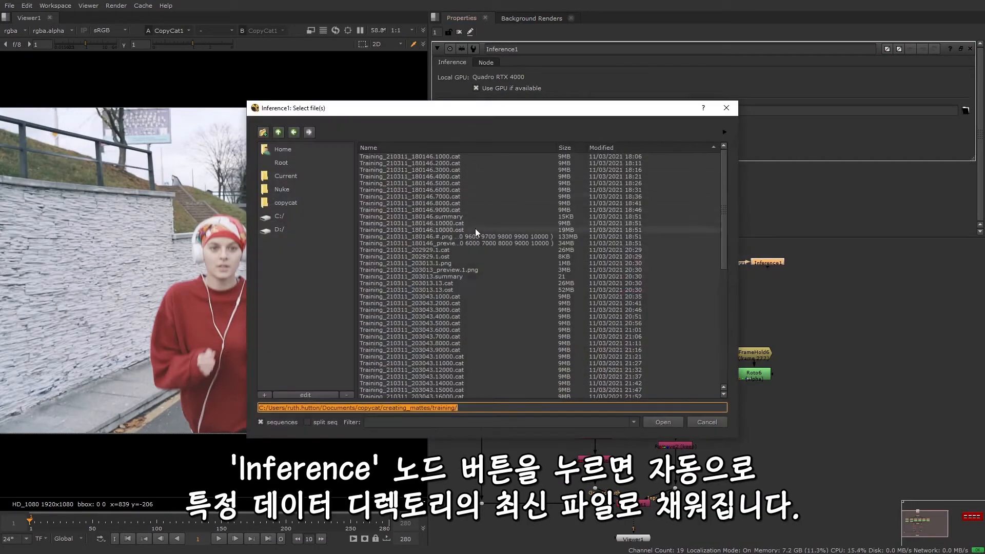
left_click(470, 223)
left_click(663, 422)
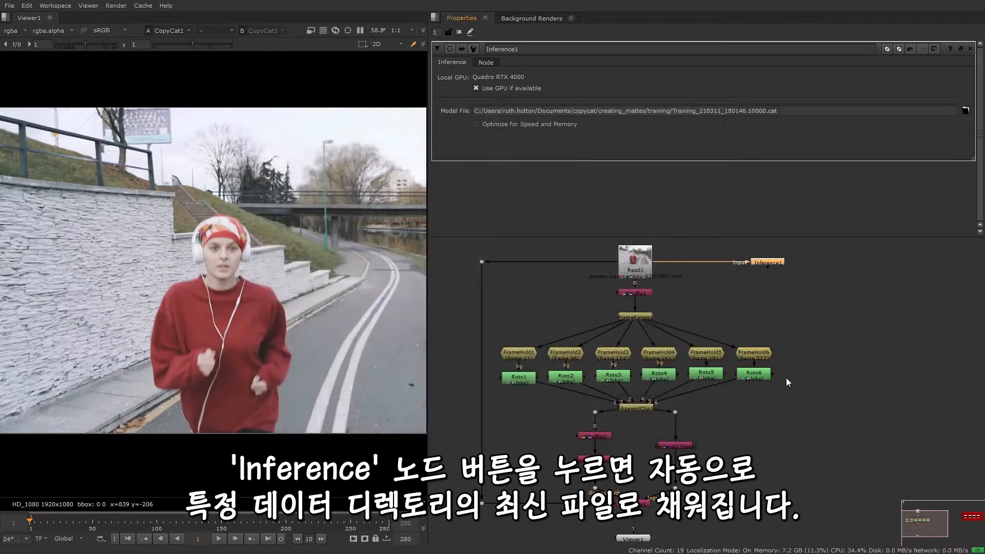
left_click(801, 274)
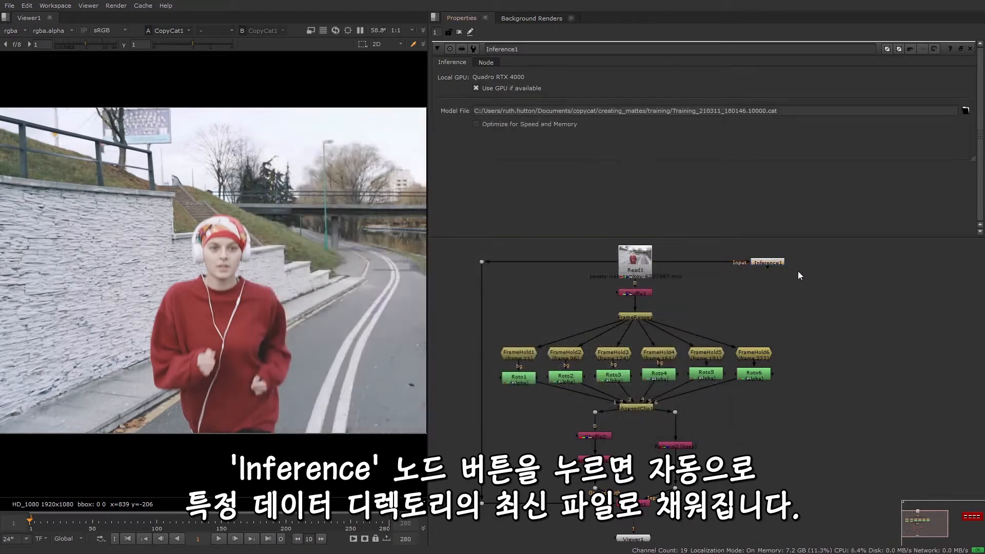
- View the Inference1 matte at several frames across the sequence, then return to the first frame
left_click(764, 262)
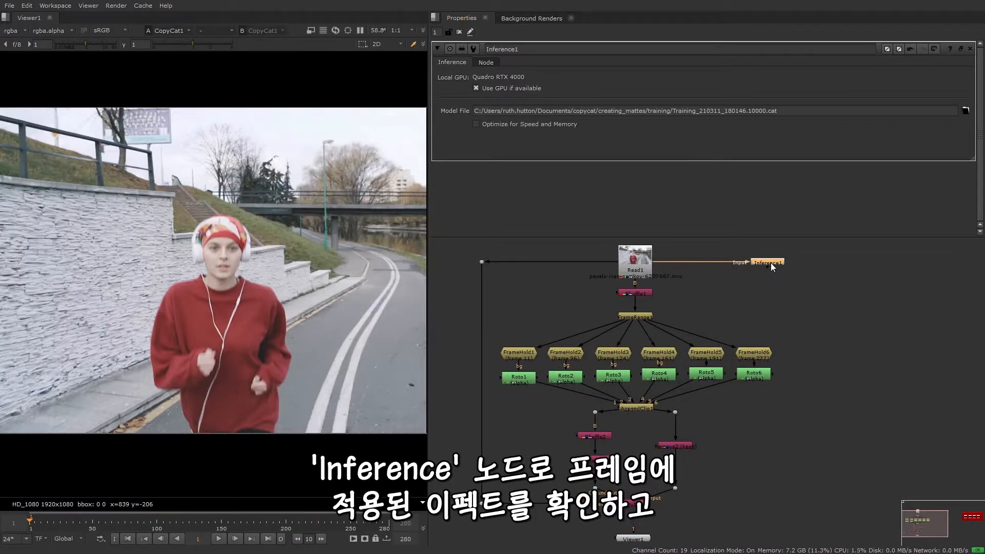
key("1")
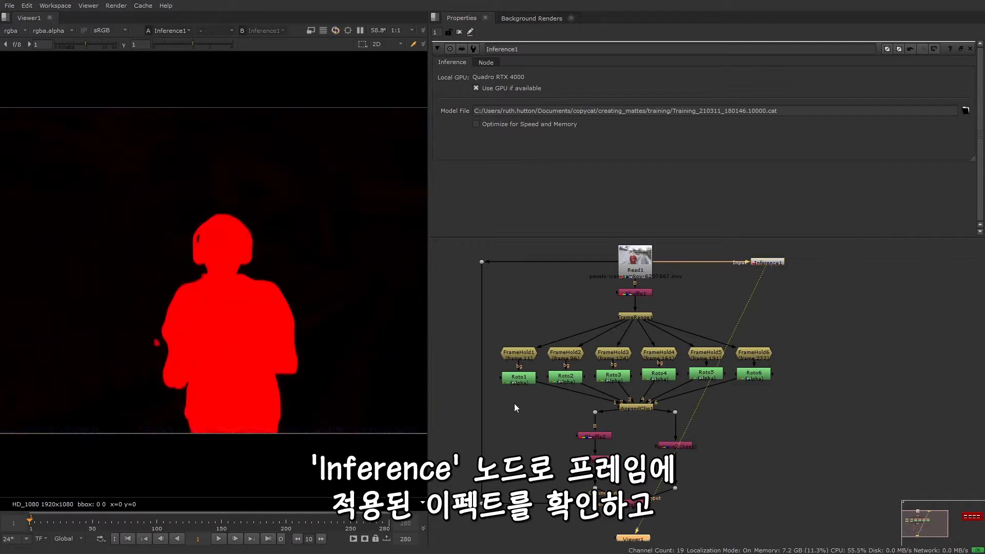
middle_click_drag(271, 410, 249, 403)
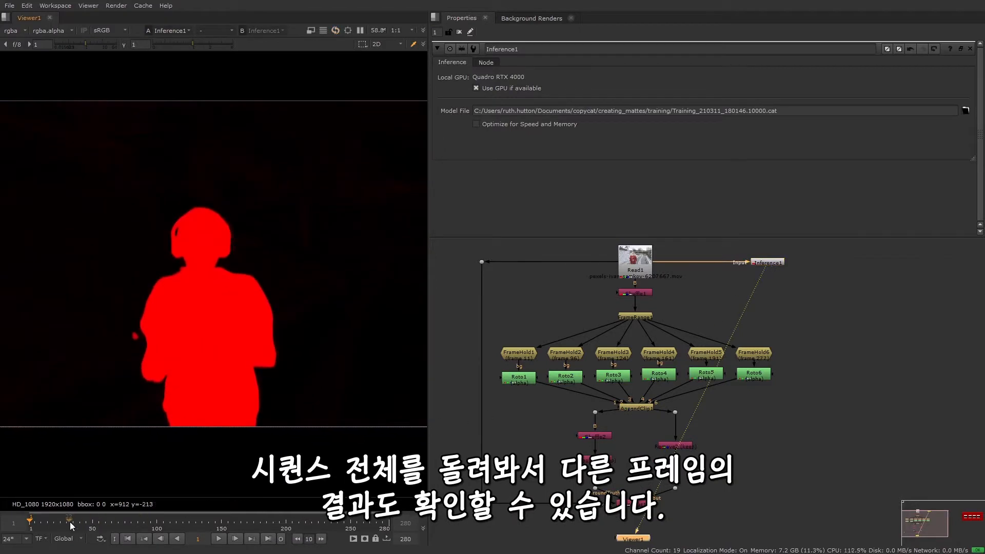
left_click(114, 521)
left_click(187, 522)
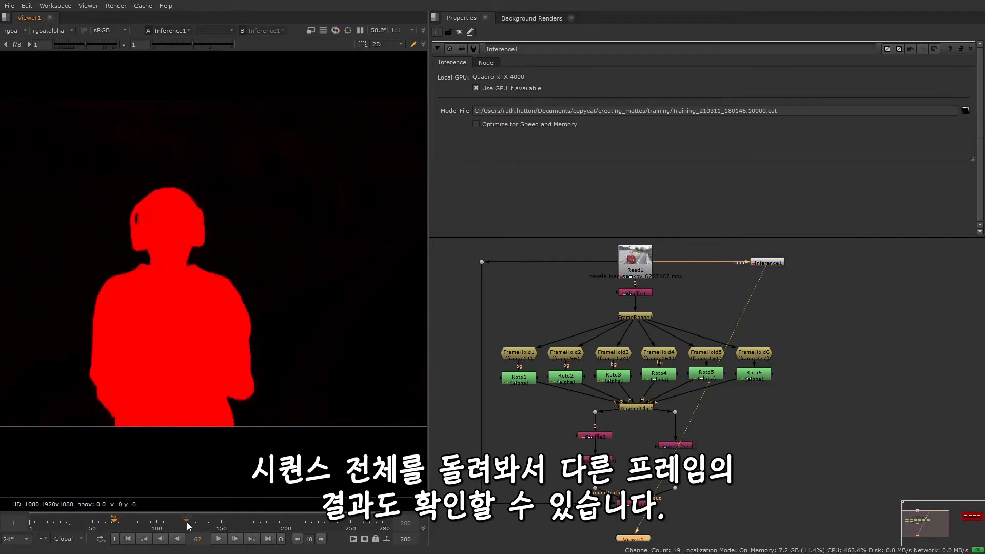
left_click(250, 522)
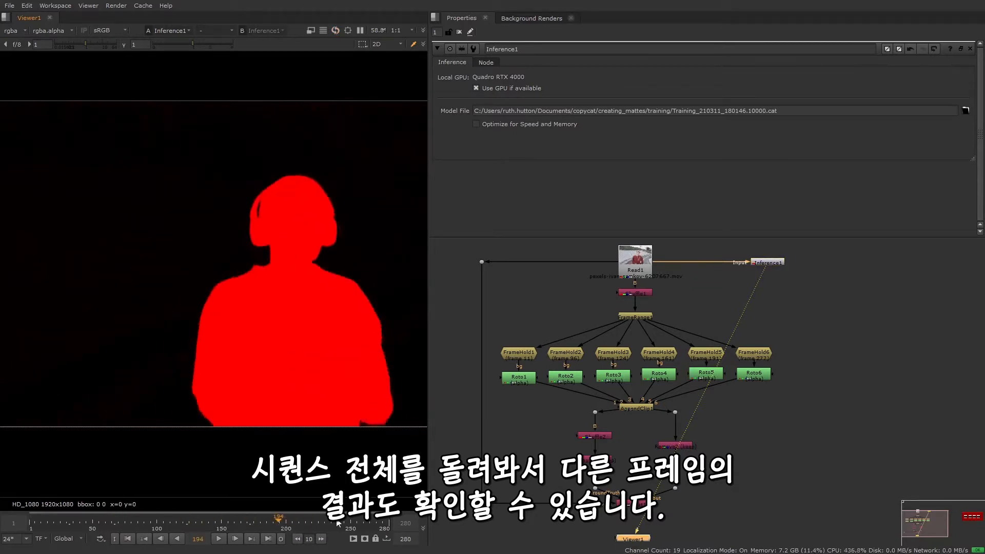
left_click(128, 539)
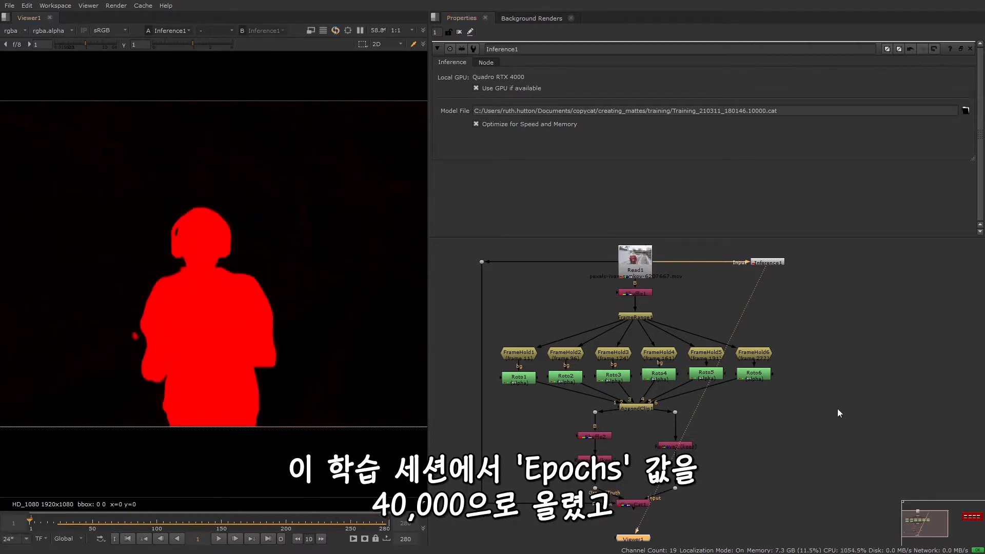
- Show the Read nodes of the Epochs examples group in the viewer, starting with Read2, to compare their mattes
middle_click_drag(912, 399, 459, 416)
middle_click_drag(804, 430, 771, 426)
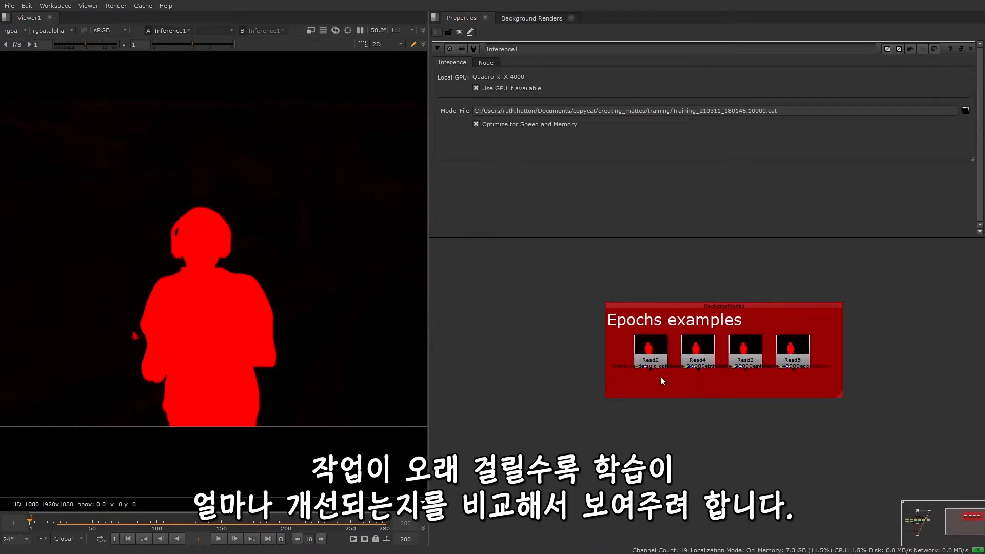
key("1")
left_click(702, 426)
scroll(253, 315, "up", 2)
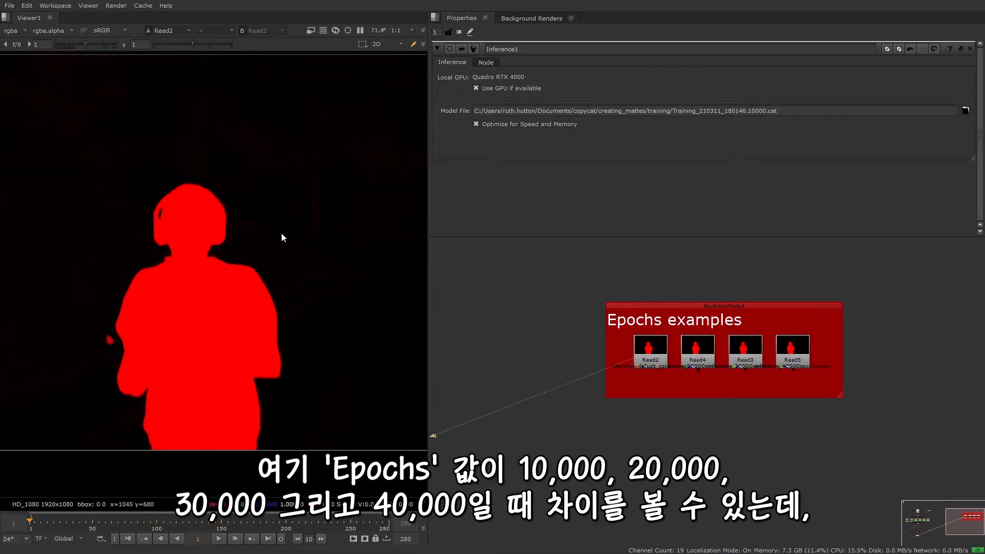
left_click(694, 355)
key("2")
left_click(757, 355)
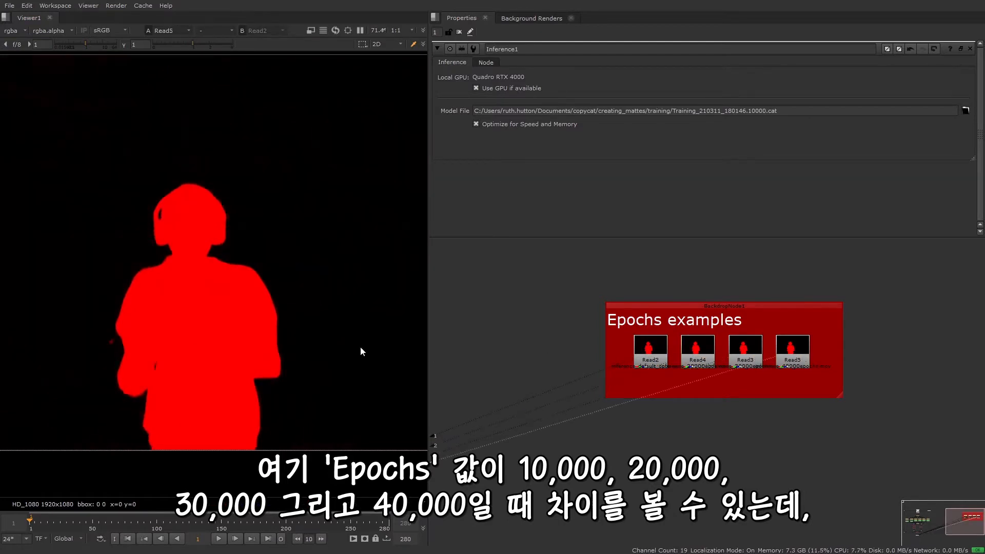
- Enlarge the viewer, raise its gain to 4.4, and compare background and edge artifacts across the epoch renders
key("space")
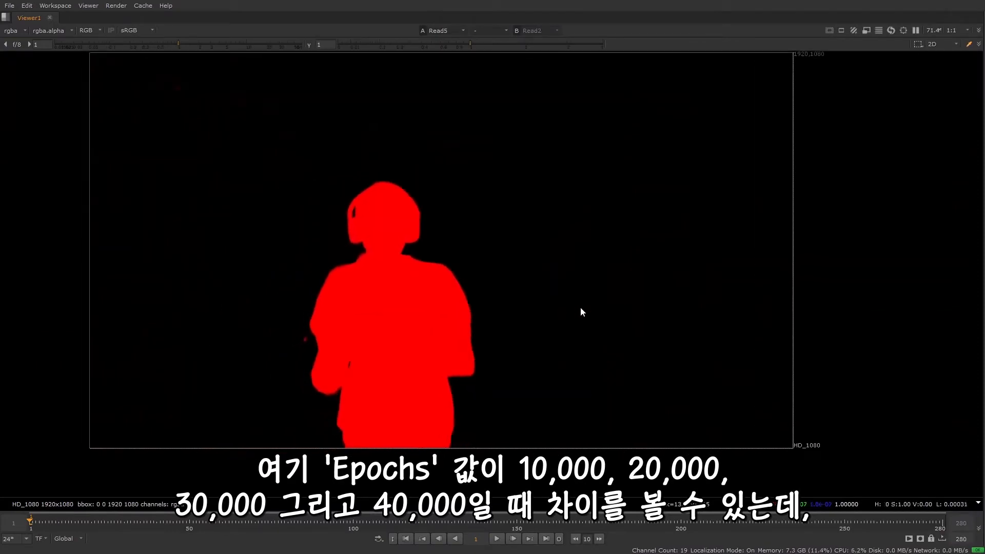
scroll(582, 308, "up", 2)
key("1")
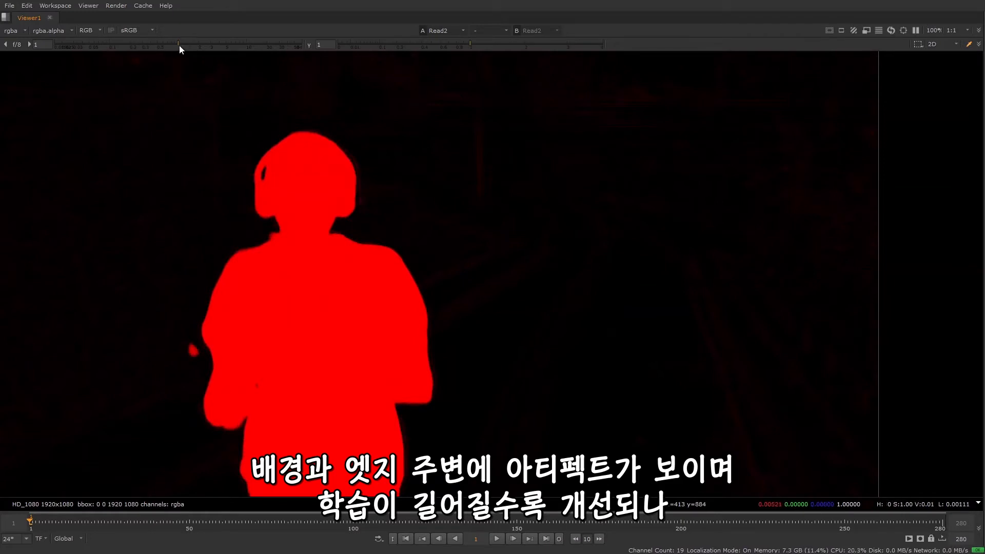
left_click_drag(180, 45, 229, 46)
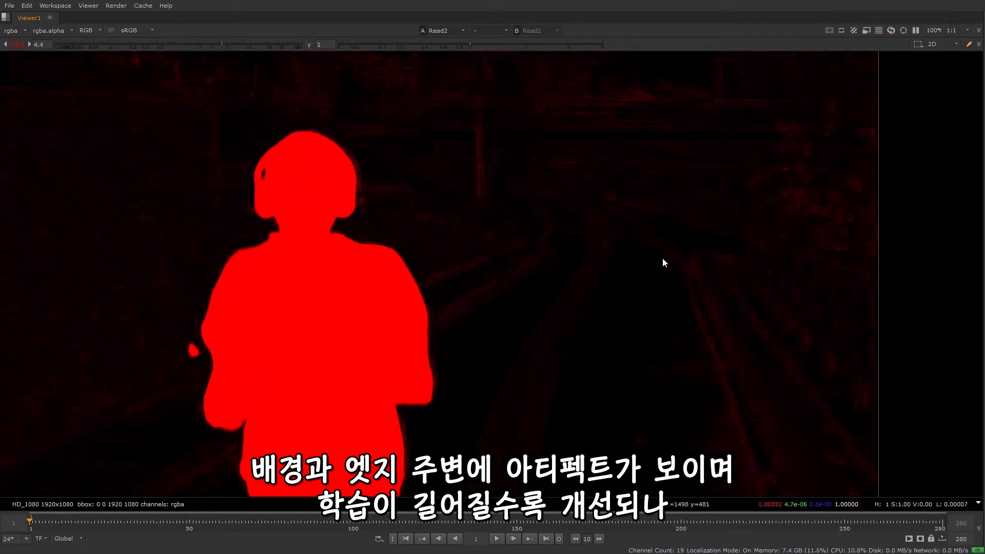
key("2")
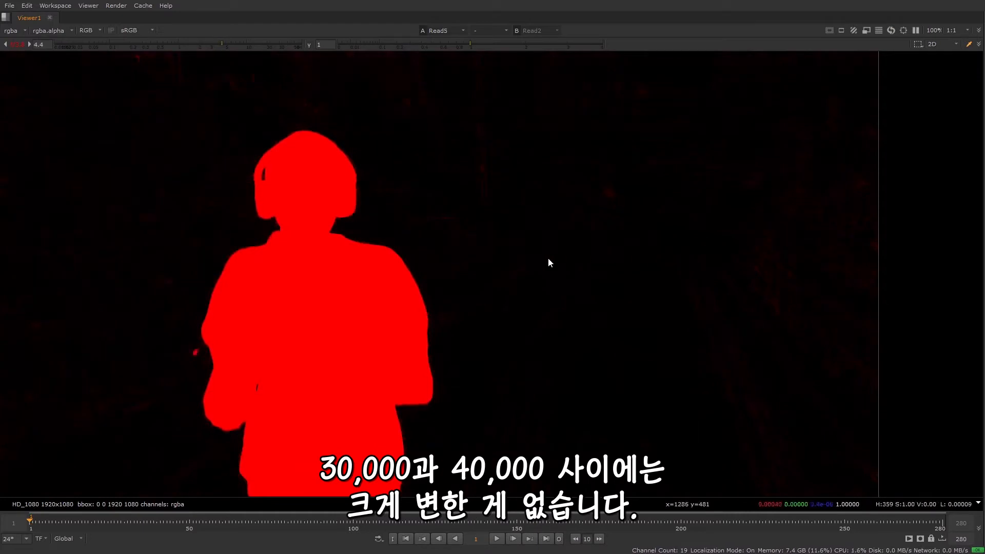
key("3")
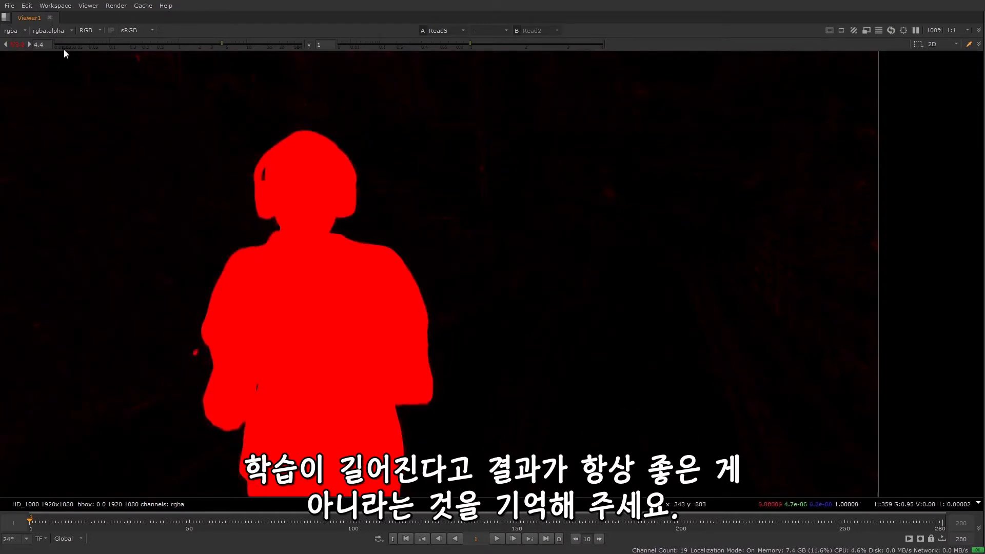
- Reset the viewer gain to 1 and compare the Read5 matte with the Read2 matte again
double_click(47, 45)
type("1")
key("Return")
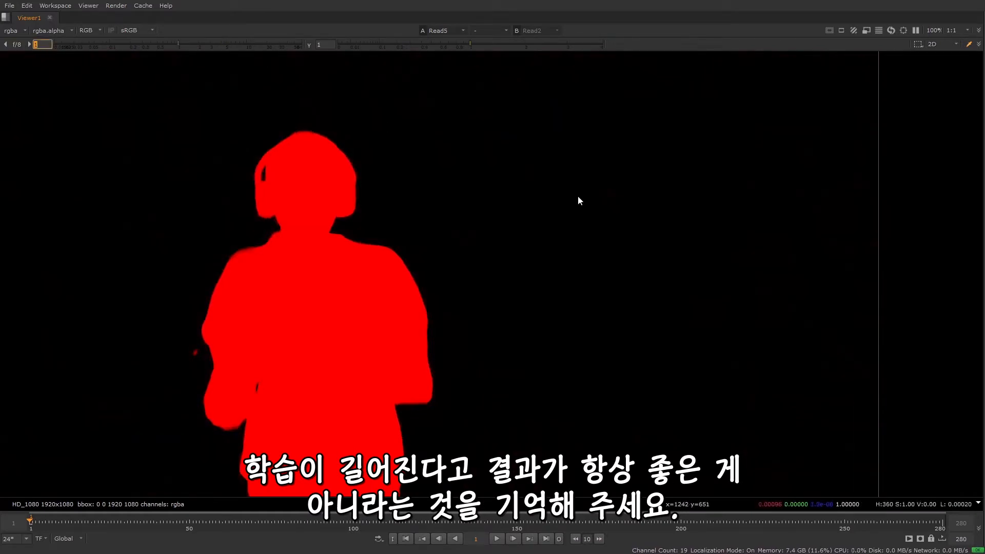
scroll(604, 272, "down", 1)
middle_click_drag(604, 272, 593, 295)
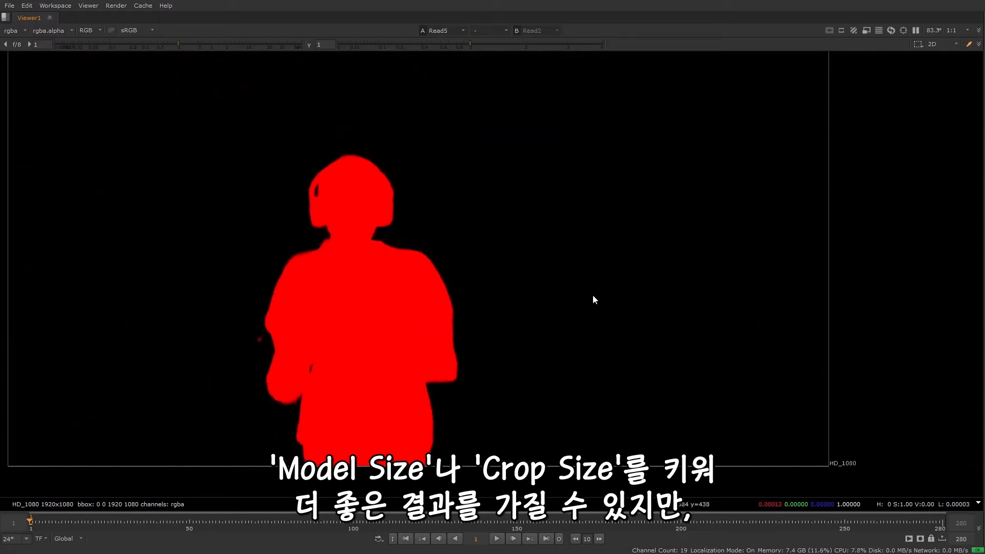
key("1")
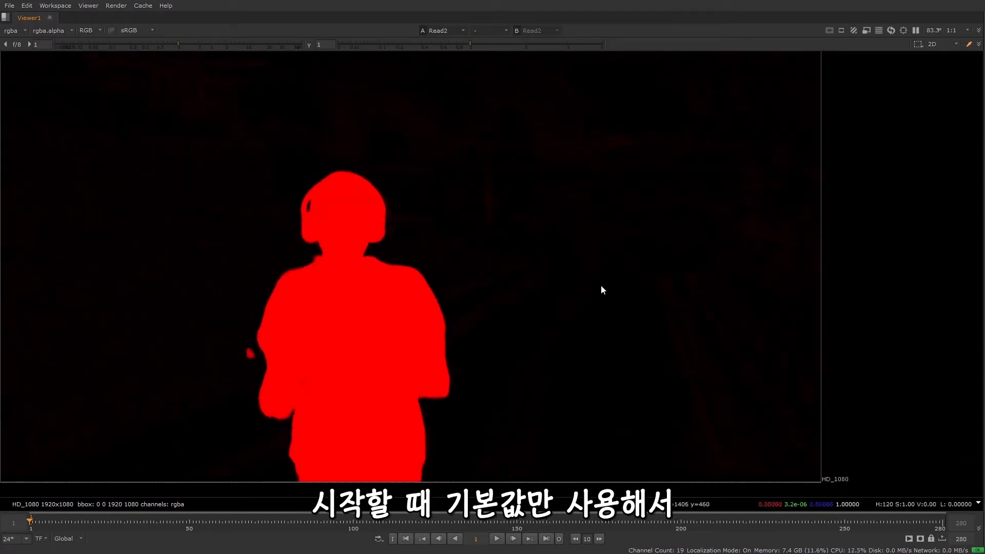
- Restore the full workspace layout and change the Inference1 model file to Training_210311_203043.30000.cat
key("space")
middle_click_drag(391, 312, 244, 286)
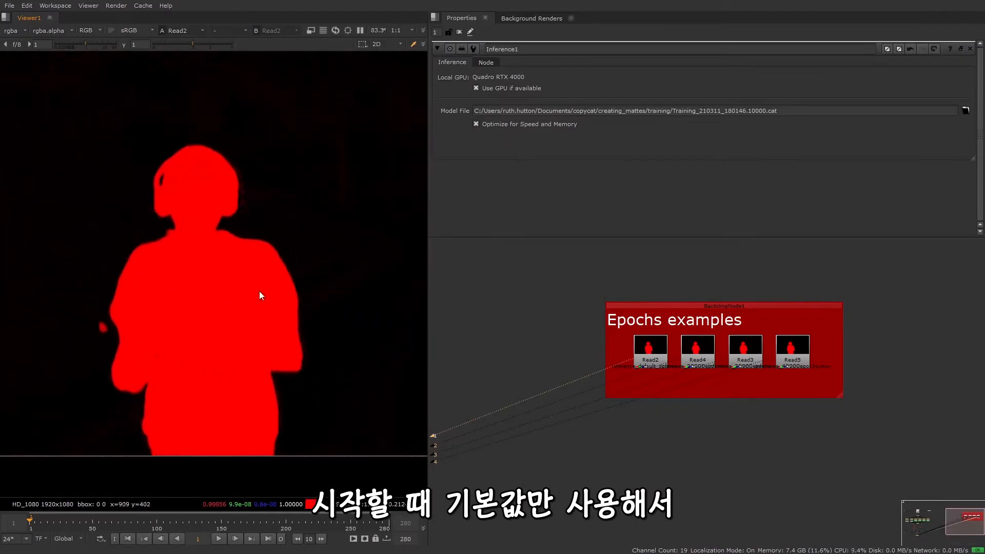
middle_click_drag(706, 376, 944, 419)
middle_click_drag(590, 354, 745, 347)
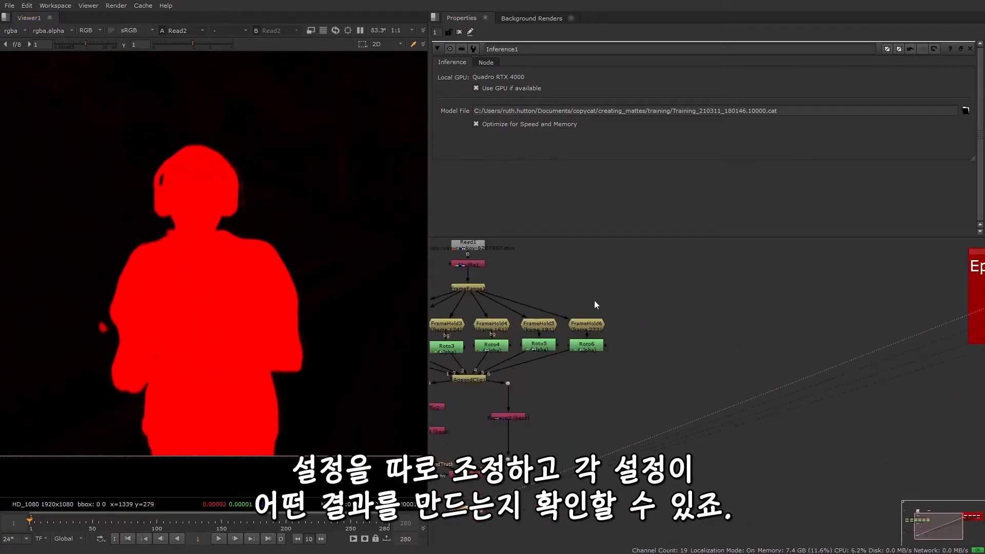
middle_click_drag(594, 300, 663, 313)
left_click(673, 309)
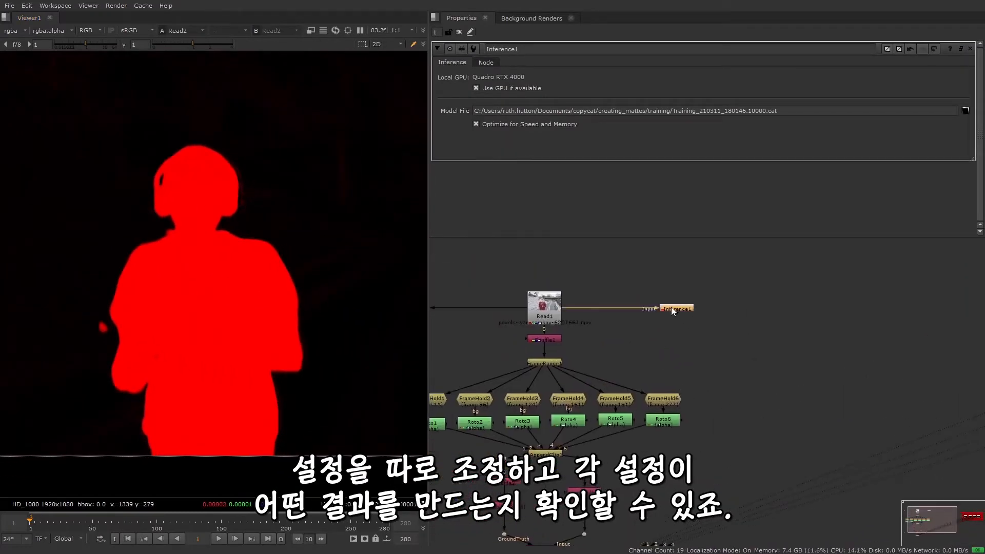
left_click(965, 111)
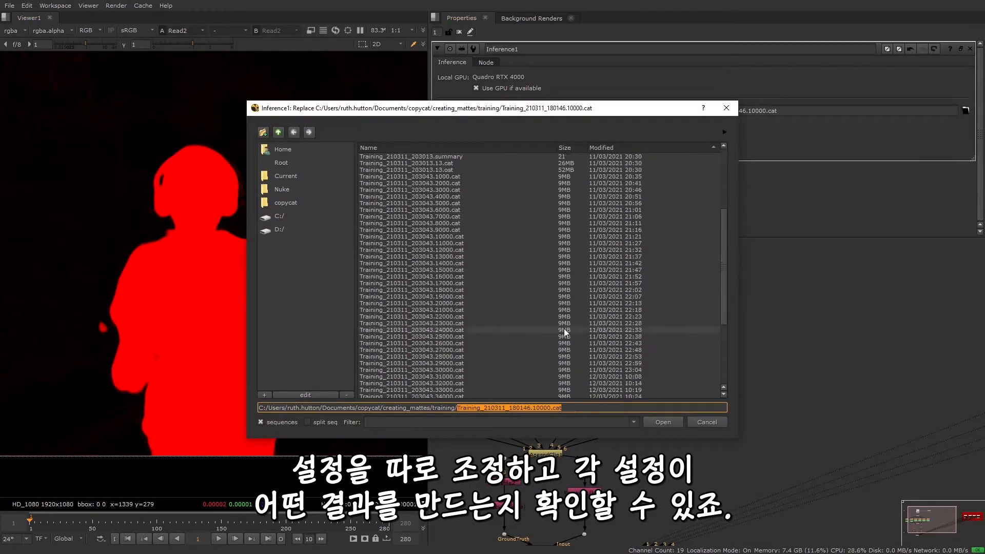
left_click(412, 369)
left_click(676, 422)
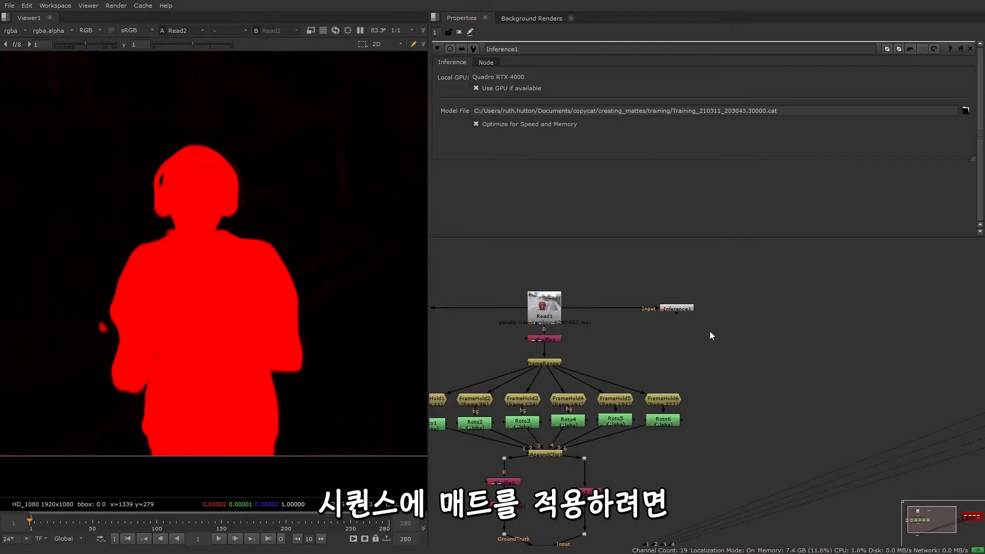
- Display the Inference1 output in the viewer to check the matte from the new model file
left_click(688, 309)
key("1")
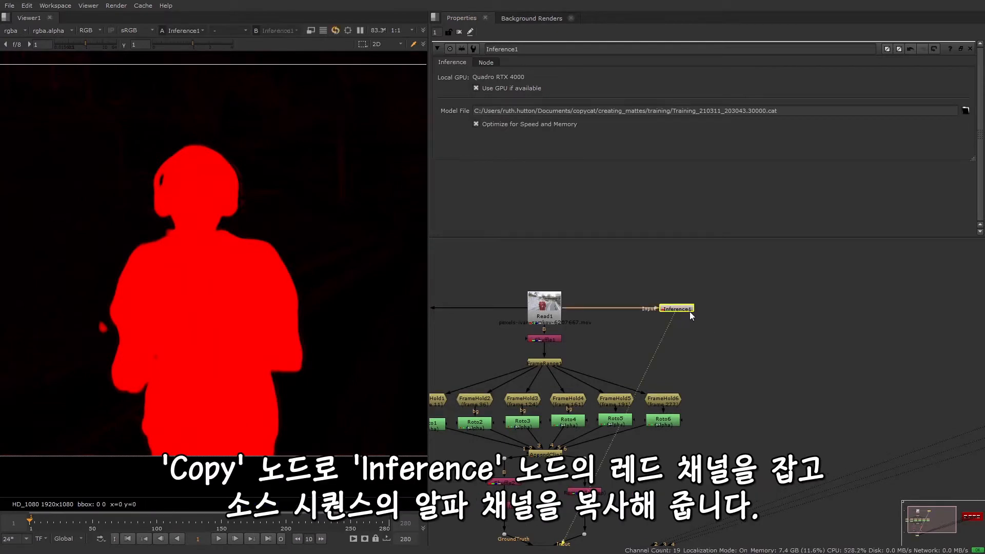
left_click(631, 331)
middle_click_drag(330, 359, 321, 361)
- Add a Copy node below Inference1 and connect its B input to Read1
left_click(689, 309)
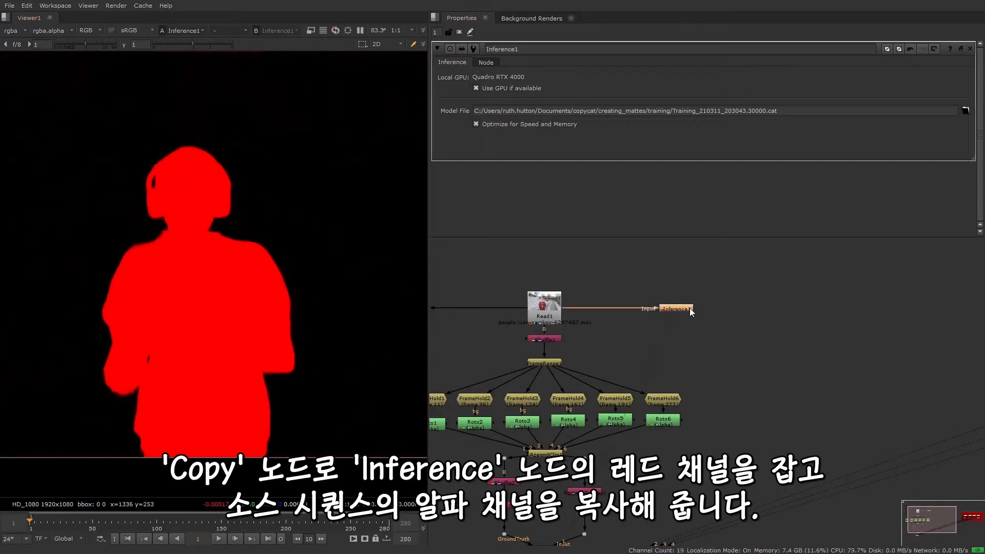
key("k")
left_click_drag(706, 310, 698, 331)
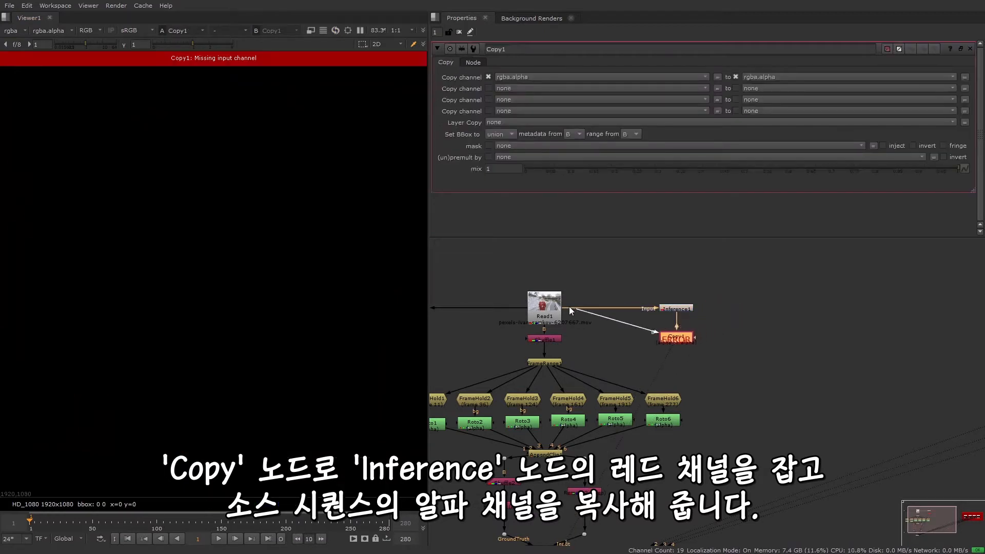
left_click_drag(569, 308, 566, 307)
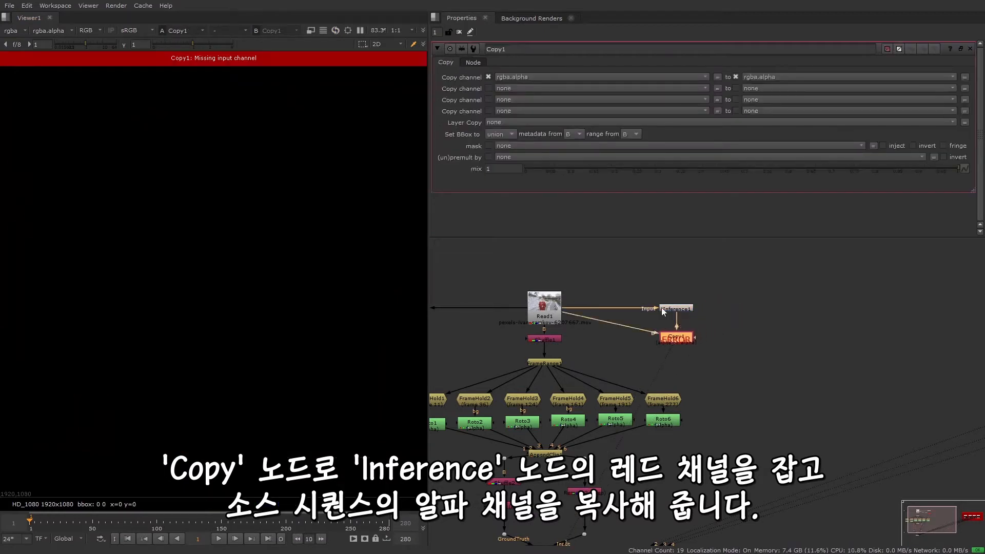
- Set Copy1 to copy rgba.red into rgba.alpha and check its alpha channel in the viewer before returning to color
left_click(691, 78)
left_click(532, 97)
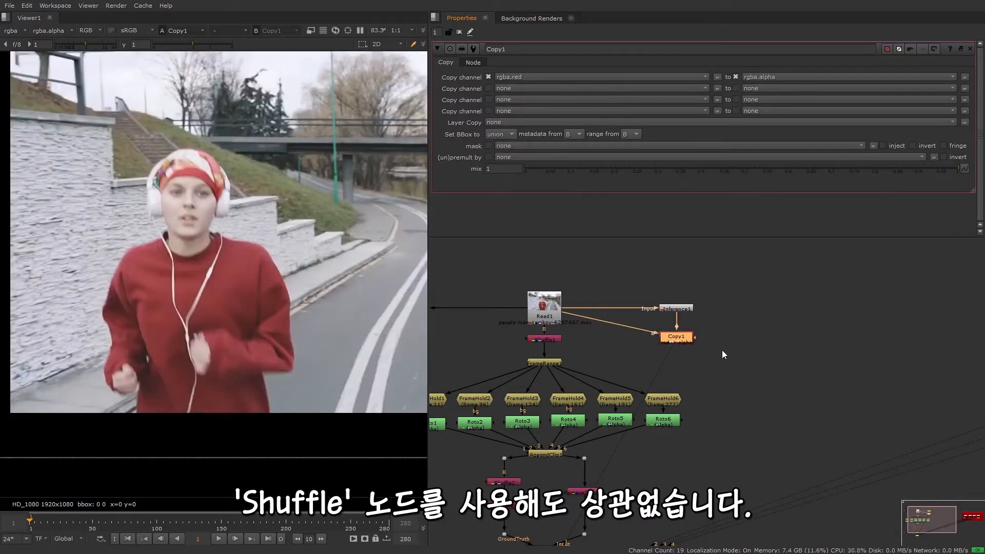
key("a")
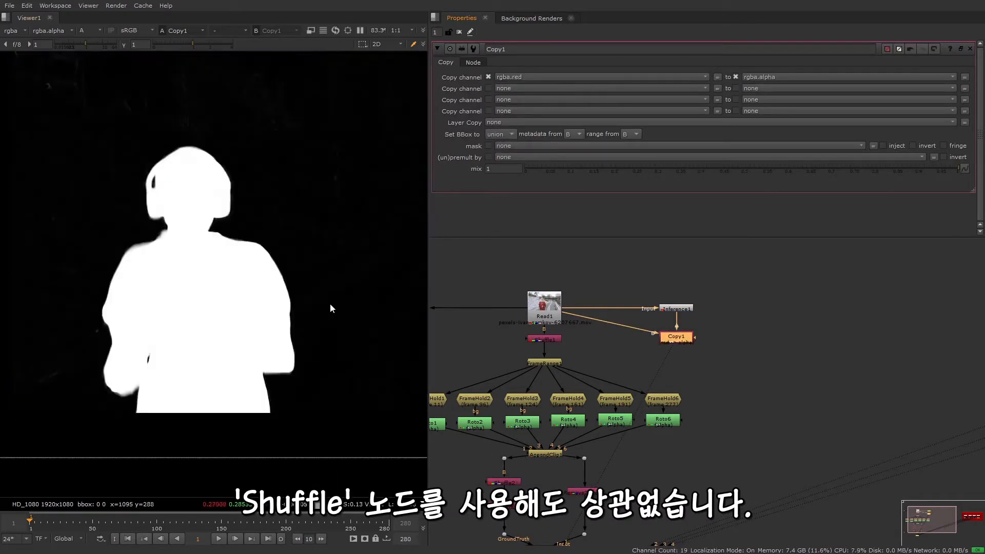
key("a")
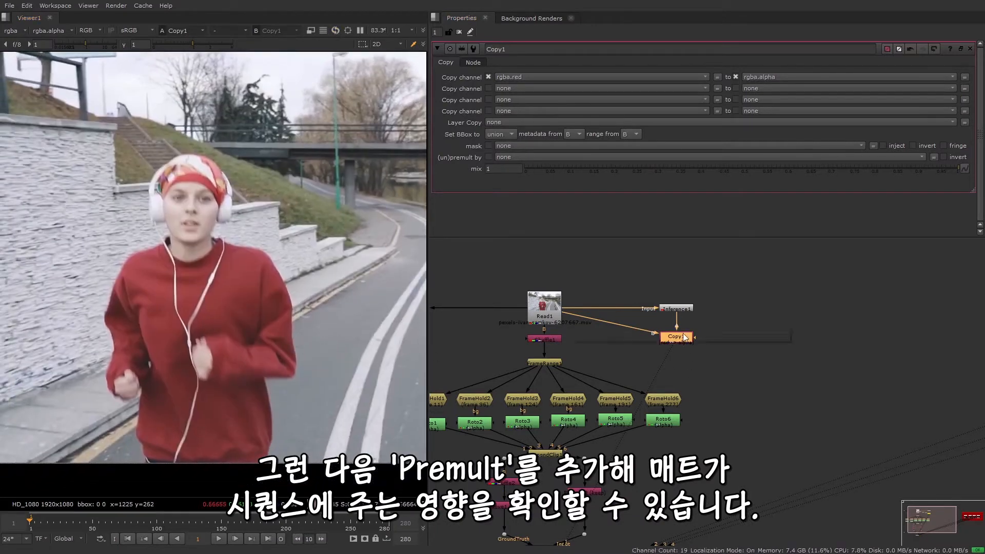
- Add a Premult node below Copy1 and space it slightly beneath that node
key("Tab")
type("premult")
key("Return")
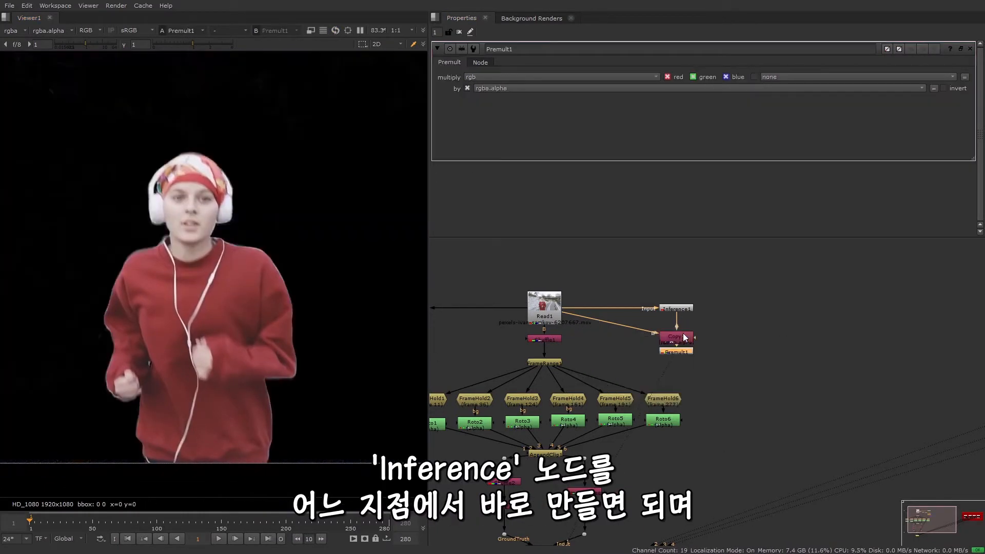
left_click_drag(688, 353, 688, 360)
left_click(721, 326)
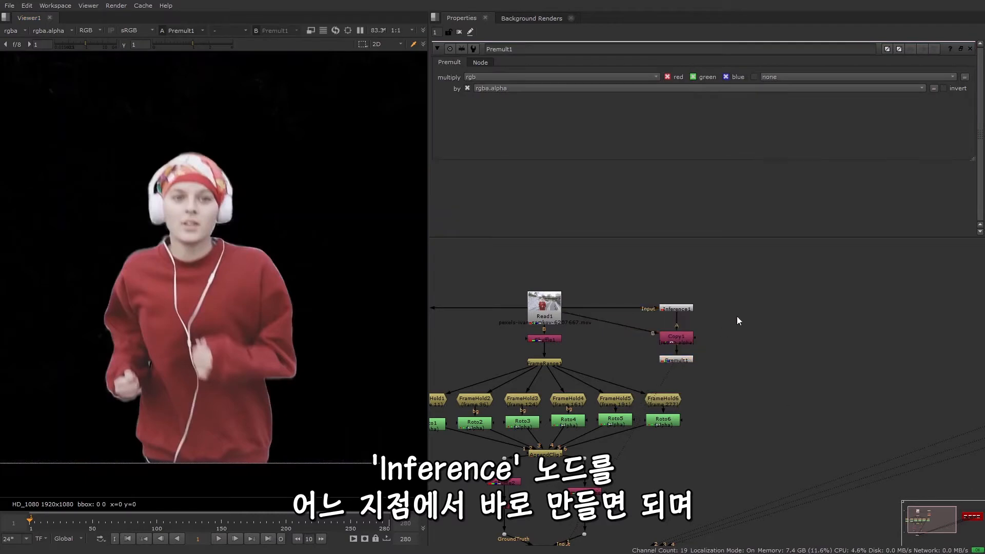
- Add a Write node connected to Inference1 and set its file to output.mov in the creating_mattes output folder
key("w")
left_click_drag(722, 316, 684, 309)
left_click_drag(730, 325, 754, 307)
left_click(966, 89)
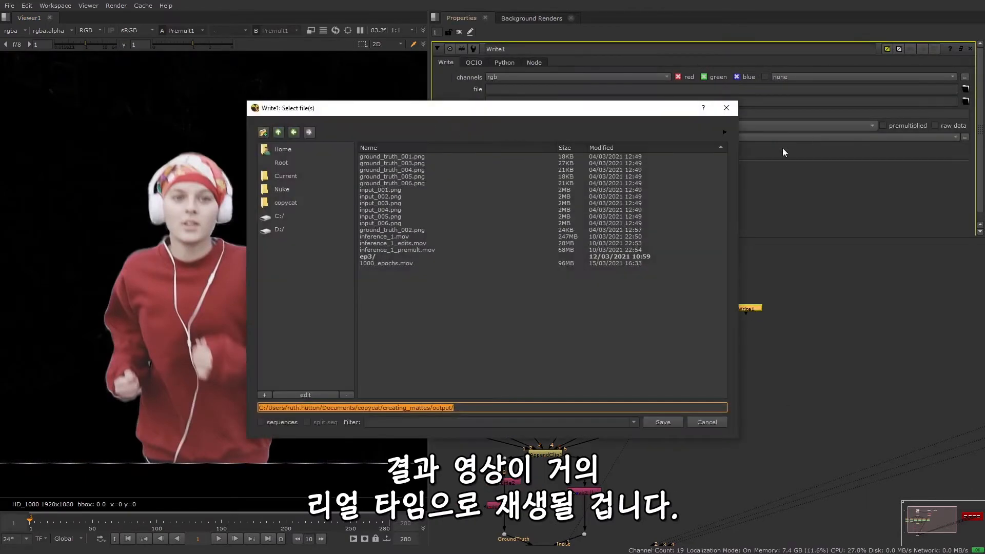
left_click(278, 132)
left_click(281, 136)
left_click(381, 229)
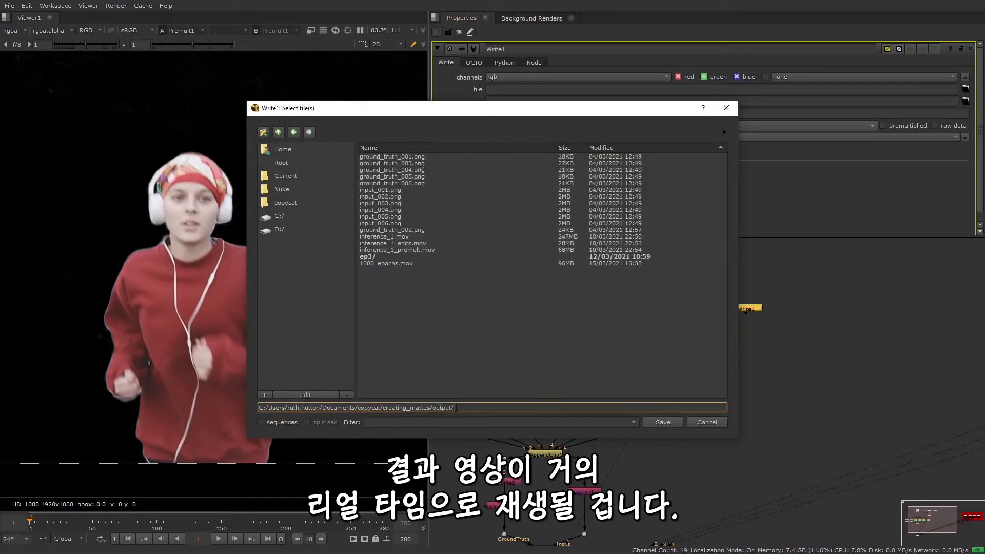
type("output.mov")
key("Return")
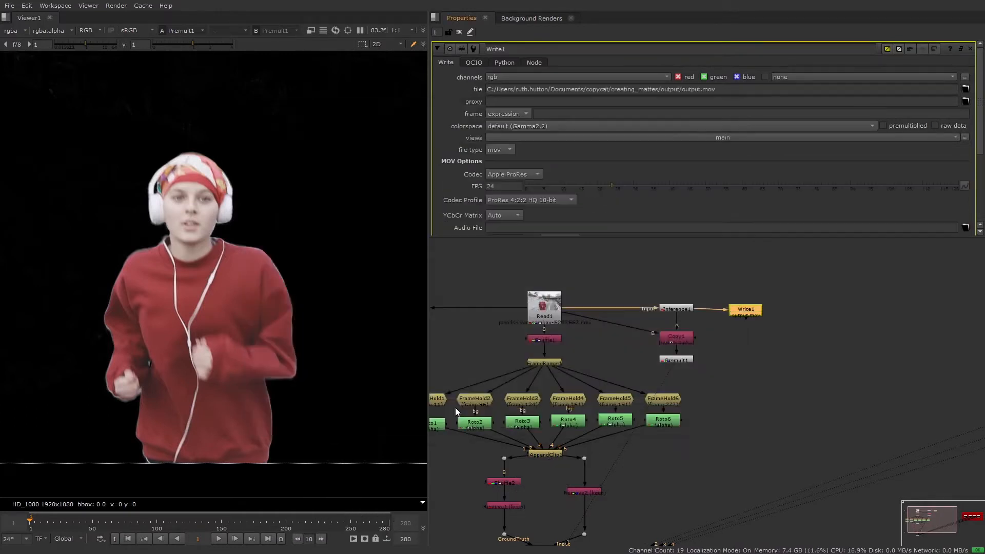
- Render Write1 over the input frame range 1-280
scroll(622, 153, "down", 5)
left_click(545, 172)
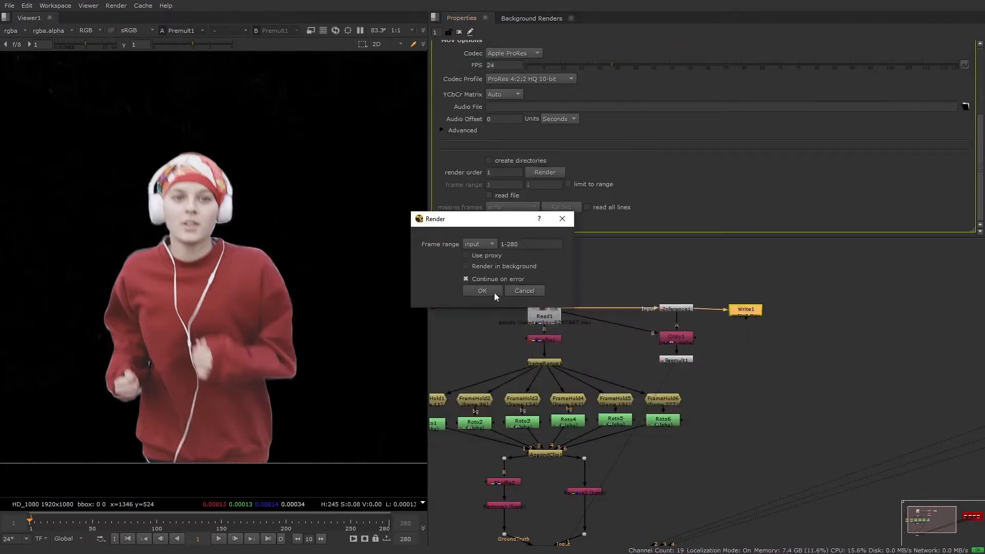
left_click(494, 294)
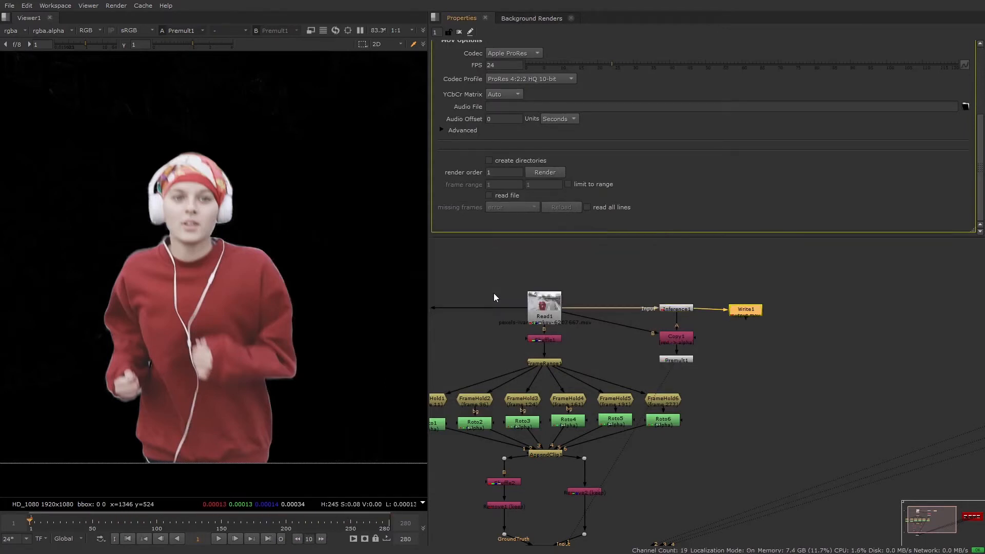
- Load the rendered output.mov in a Read node and use it in place of Inference1 as Copy1's A input, with Inference1 and Write1 placed above
key("r")
left_click(544, 270)
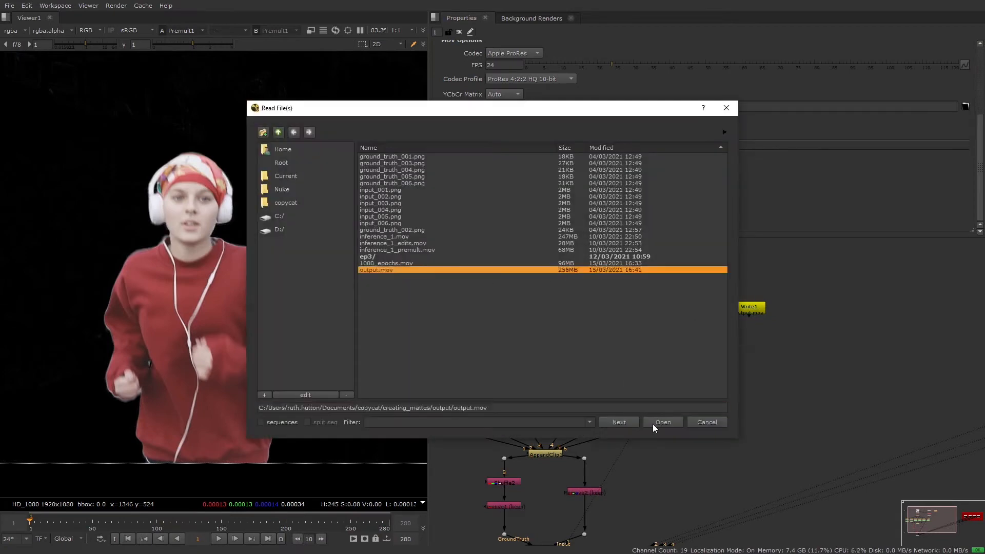
left_click(663, 421)
left_click_drag(698, 306, 710, 321)
left_click_drag(649, 301, 772, 324)
left_click_drag(749, 308, 748, 253)
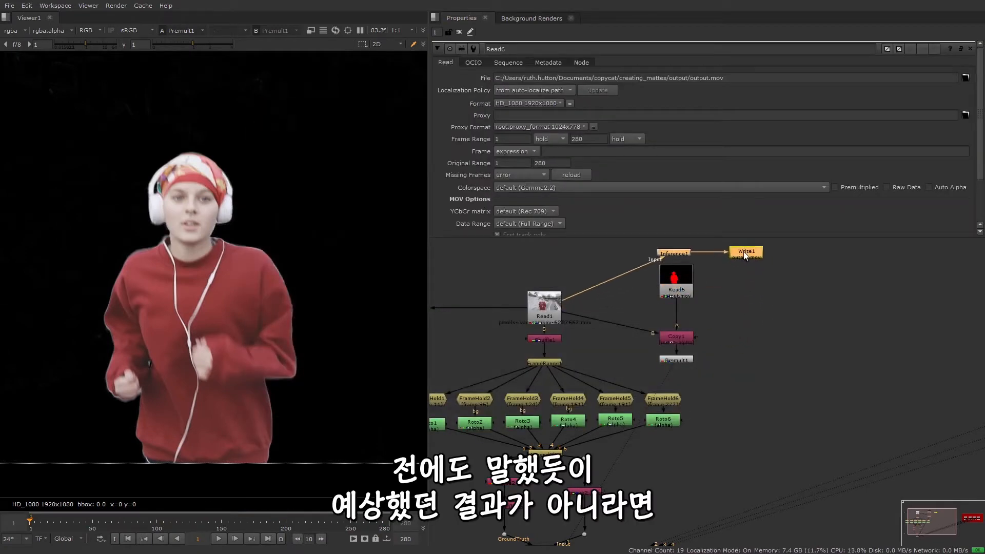
left_click_drag(680, 287, 680, 304)
left_click(717, 295)
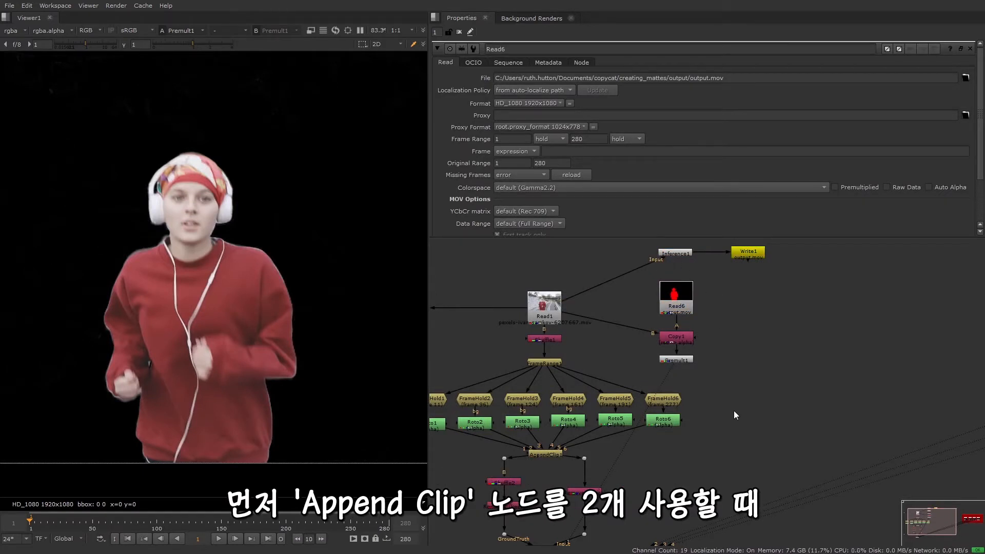
middle_click_drag(691, 450, 776, 413)
scroll(619, 434, "up", 2)
scroll(620, 433, "up", 2)
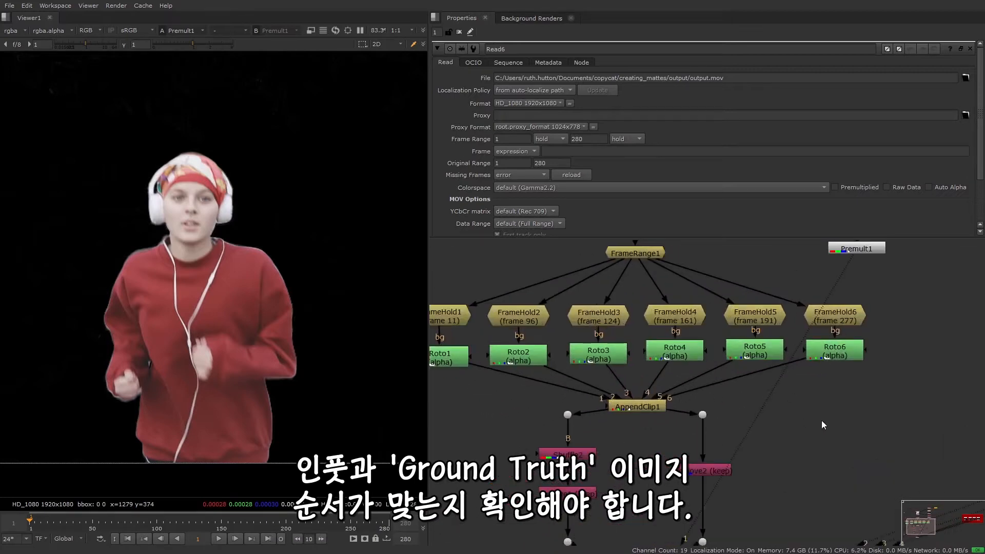
scroll(796, 424, "down", 4)
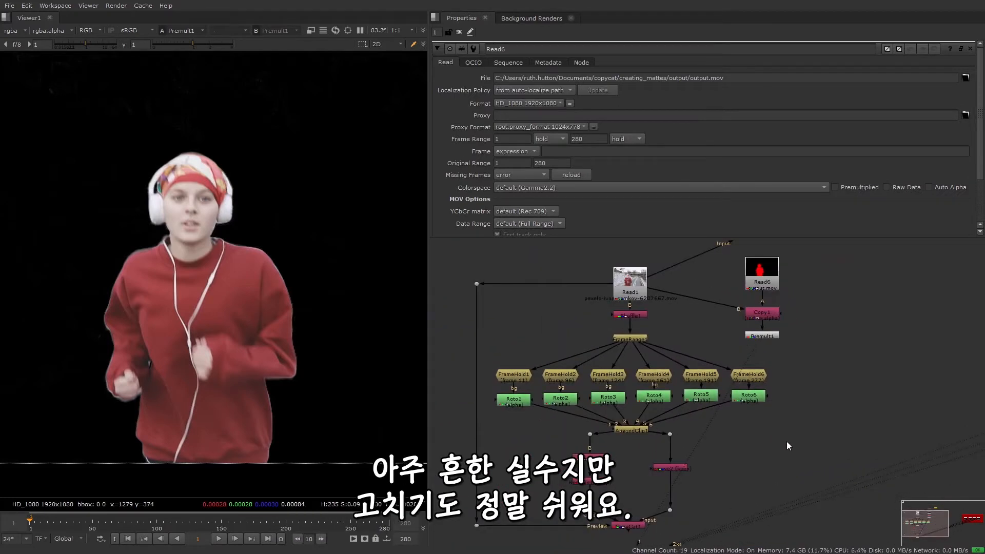
middle_click_drag(786, 441, 763, 451)
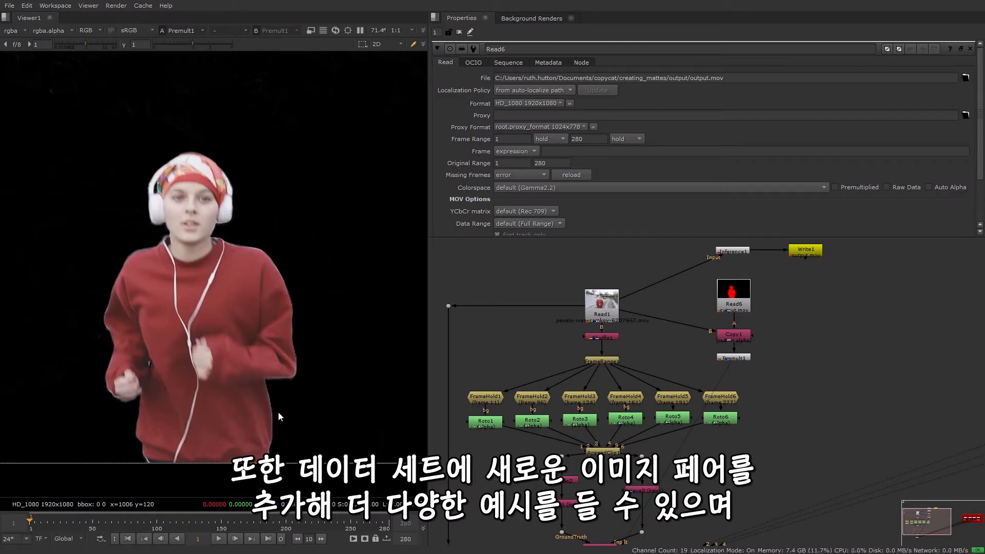
- Inspect the premultiplied result around the waist at frame 118 and compare it with the Read6 matte
scroll(278, 412, "down", 1)
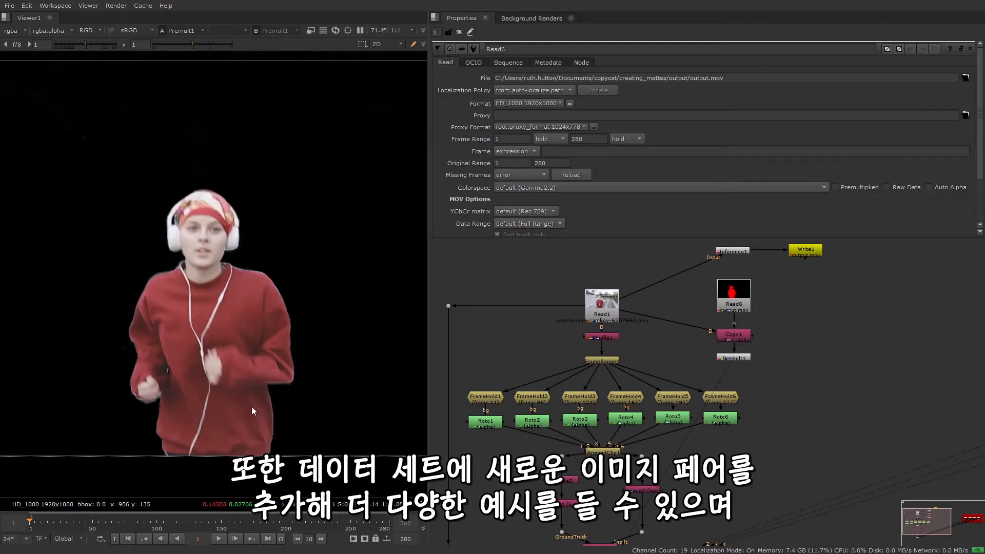
left_click(145, 522)
left_click_drag(145, 522, 182, 519)
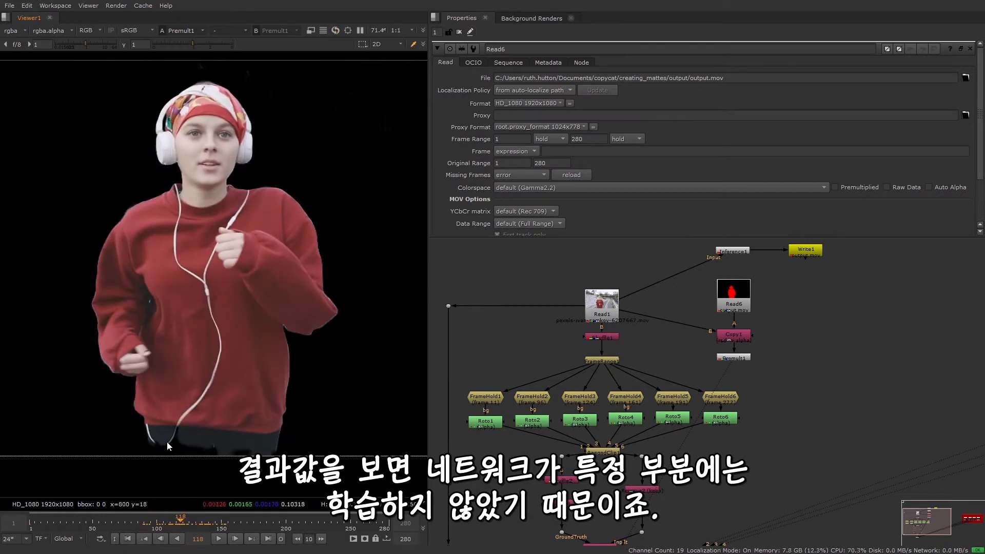
scroll(176, 450, "up", 3)
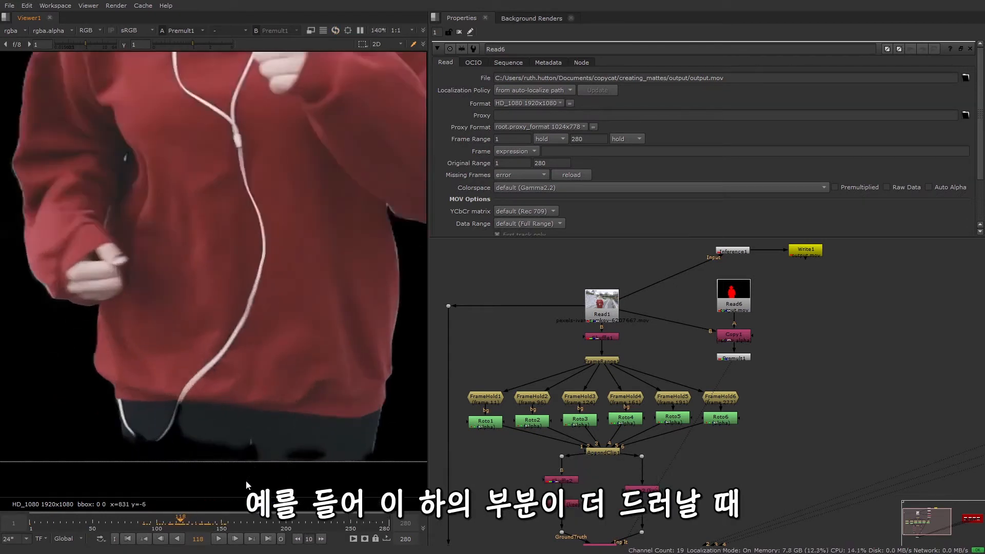
left_click(746, 335)
left_click(745, 309)
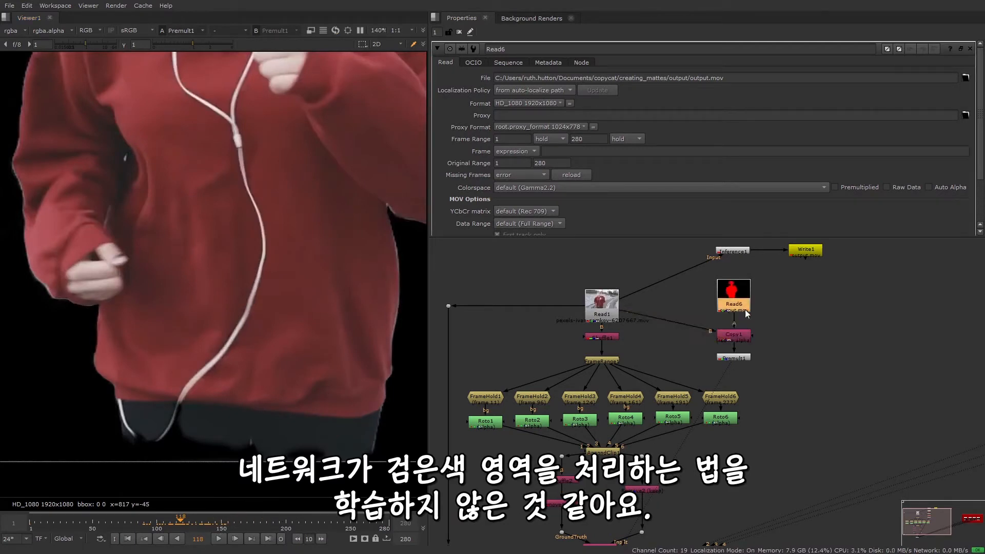
key("1")
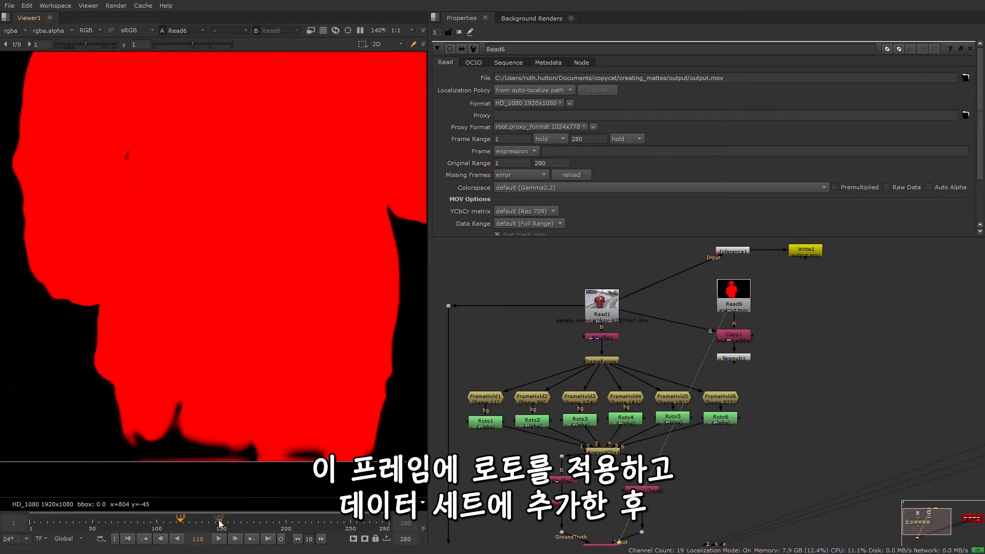
- Inspect the Read6 matte at frame 167 and return the viewer to the Premult1 output
left_click_drag(220, 521, 243, 521)
scroll(321, 396, "down", 3)
middle_click_drag(253, 426, 126, 488)
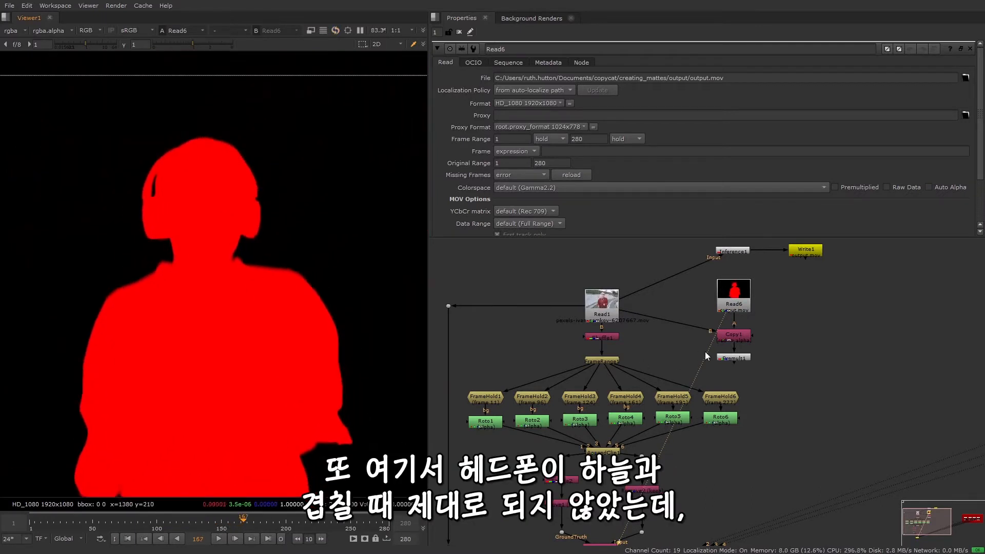
left_click(730, 359)
key("1")
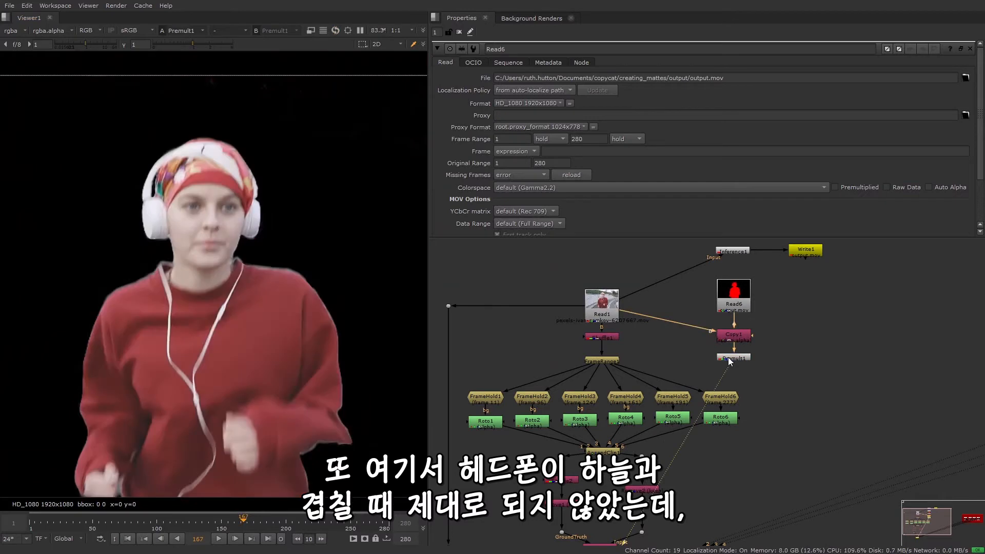
- Examine the matte around the headphones and head in the Premult1 output at frame 184
mouse_move(266, 521)
left_mouse_down()
mouse_move(274, 521)
mouse_move(266, 522)
left_mouse_up()
left_click(265, 521)
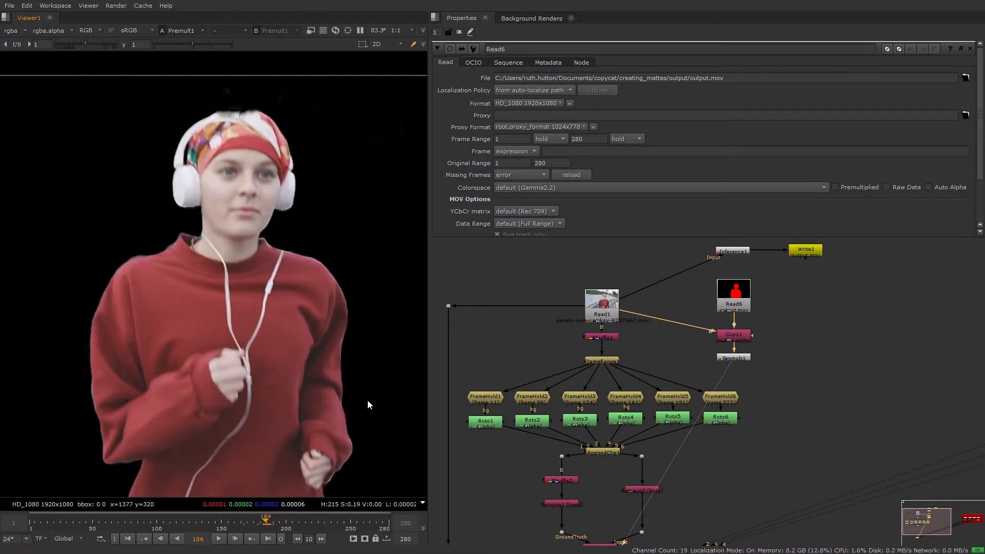
scroll(367, 400, "down", 2)
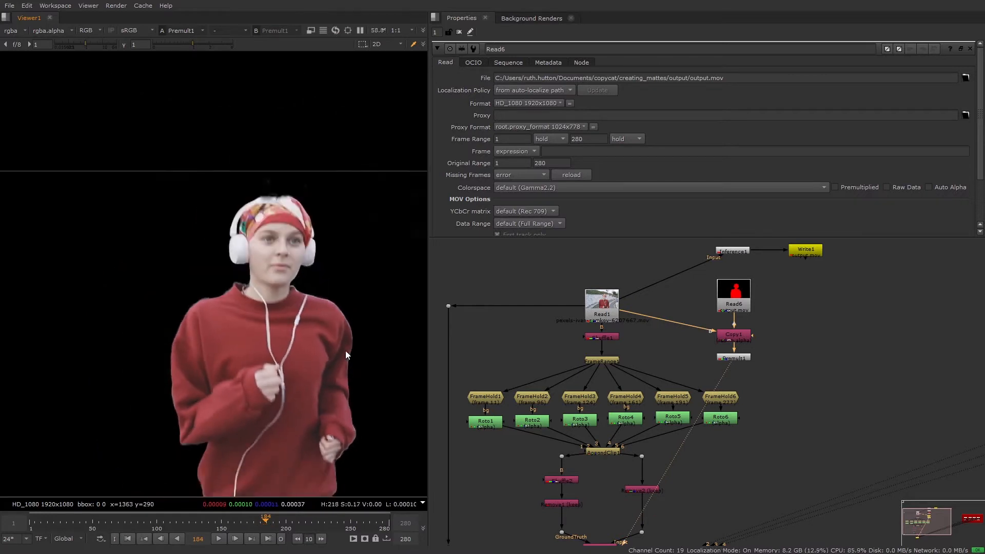
mouse_move(346, 350)
middle_mouse_down()
mouse_move(319, 364)
mouse_move(333, 364)
middle_mouse_up()
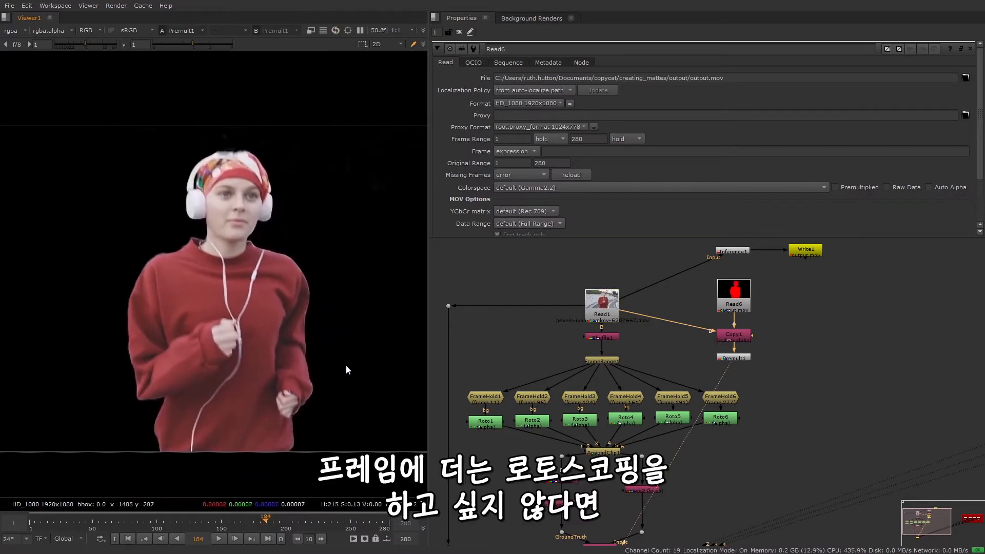
left_click(898, 373)
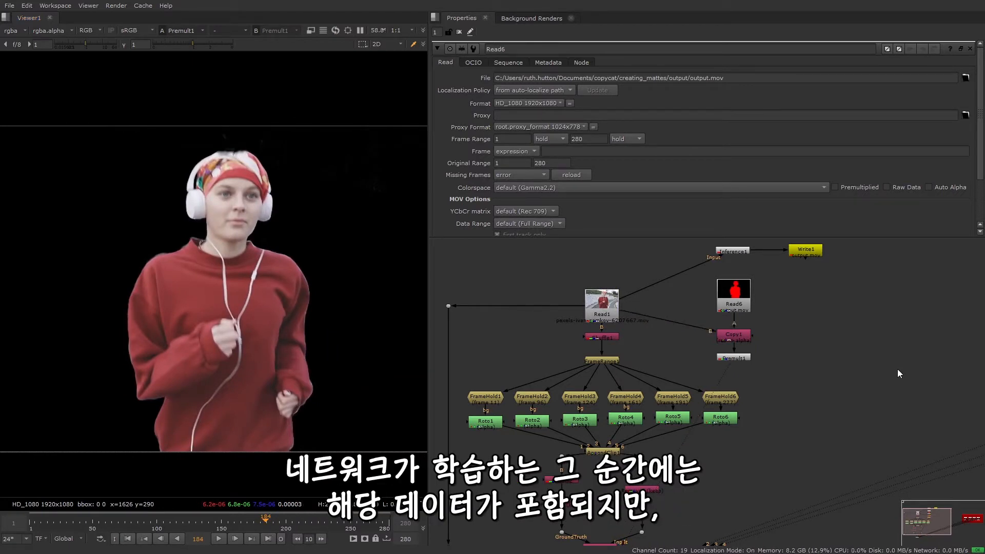
middle_click_drag(863, 355, 862, 380)
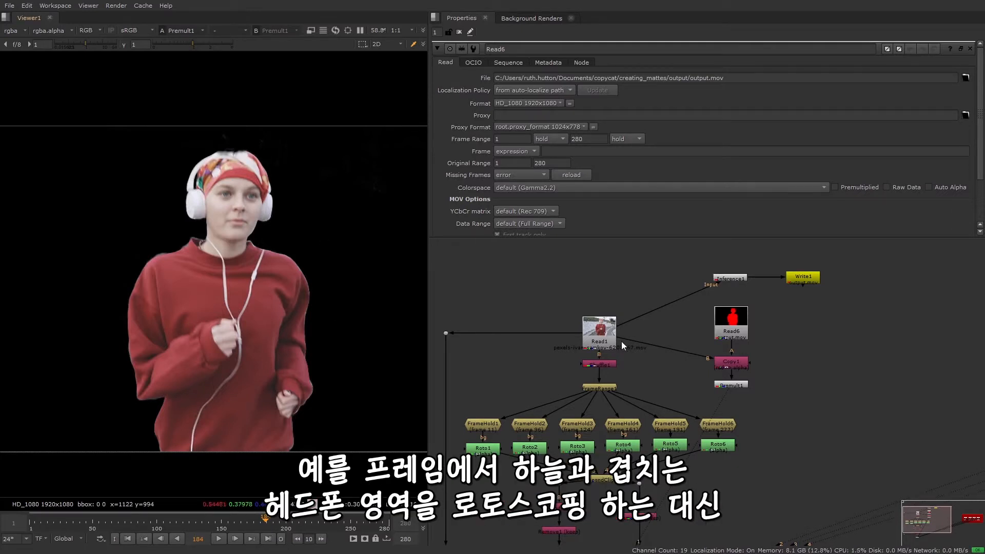
- View Read1, Read6, Roto6 and Roto5 in turn to find the existing roto closest to the pose at frame 184
left_click(601, 331)
key("1")
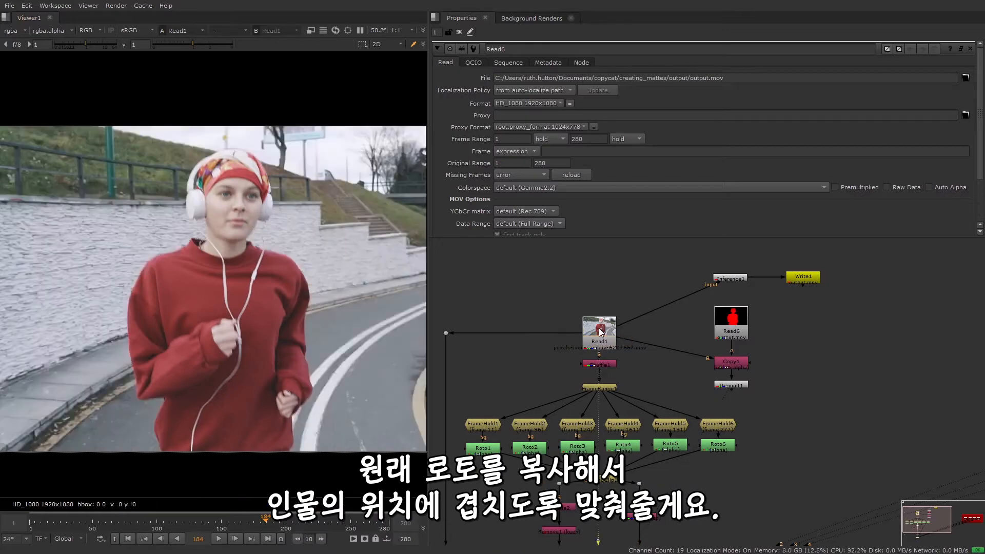
left_click(744, 314)
key("1")
middle_click_drag(752, 421, 751, 360)
left_click(718, 389)
key("1")
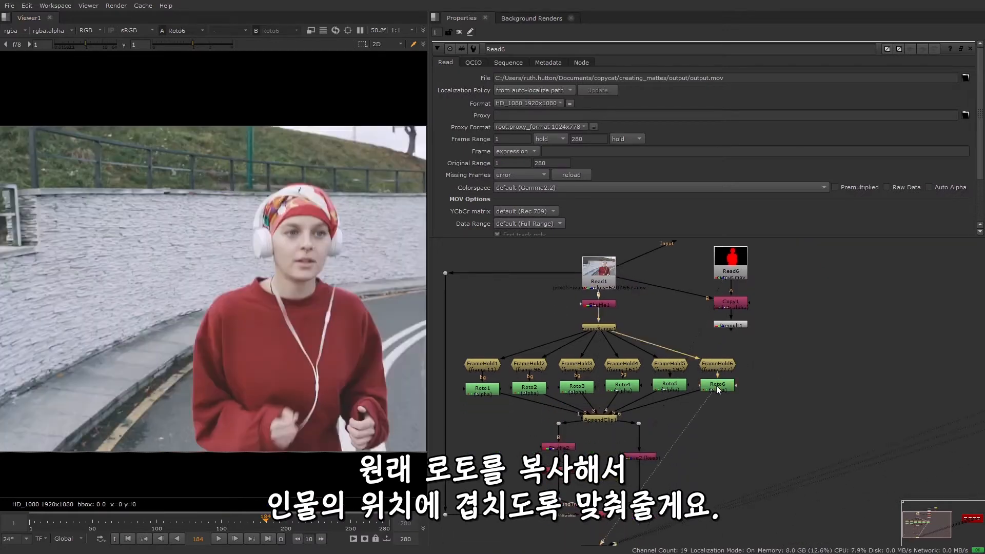
left_click(670, 386)
key("1")
- Duplicate FrameHold5 and Roto5 and place the copies beside the FrameHold6 branch
middle_click_drag(669, 398, 636, 403)
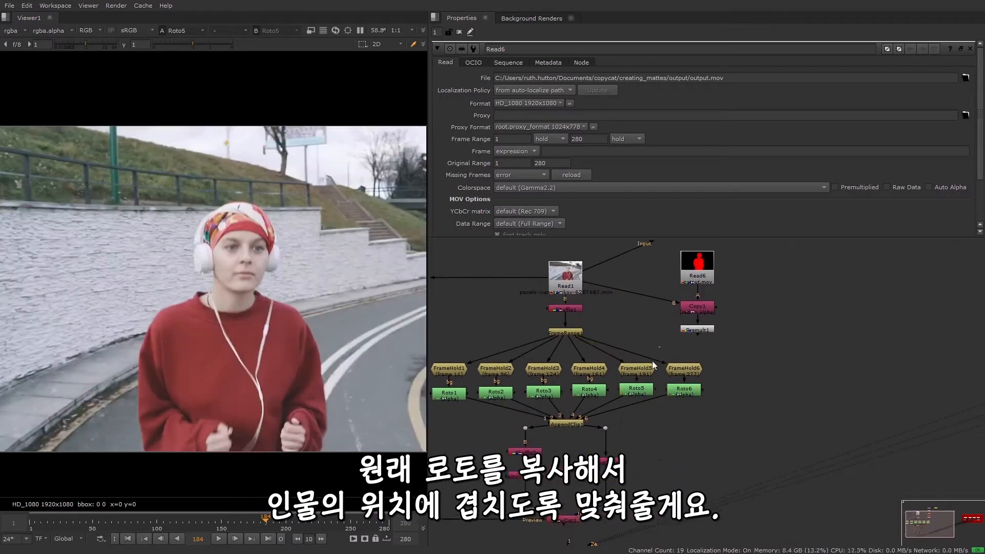
left_click_drag(652, 361, 637, 412)
key("ctrl+c")
key("ctrl+v")
left_click(736, 435)
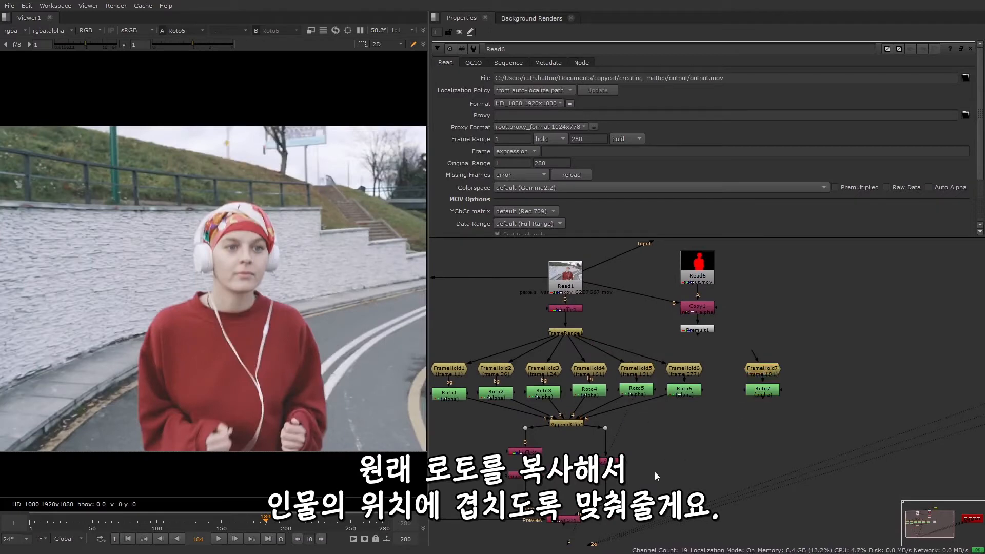
- Insert a second AppendClip node below AppendClip1 and move it and the nodes beneath it down to make room
middle_click_drag(654, 476, 683, 414)
left_click(598, 363)
key("Tab")
type("app")
key("Return")
left_click_drag(666, 509, 531, 368)
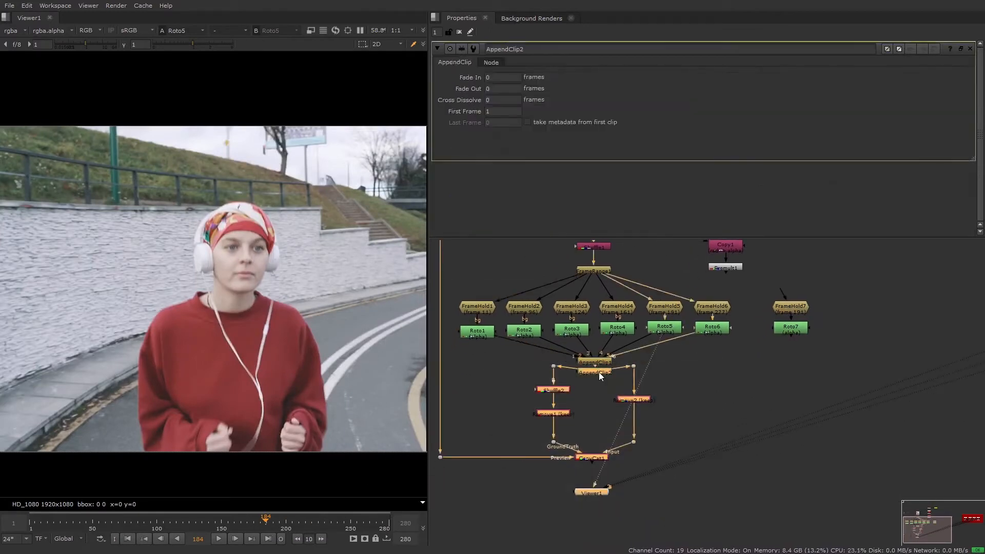
left_click_drag(599, 372, 635, 405)
left_click(651, 409)
key("1")
left_click_drag(554, 399, 555, 404)
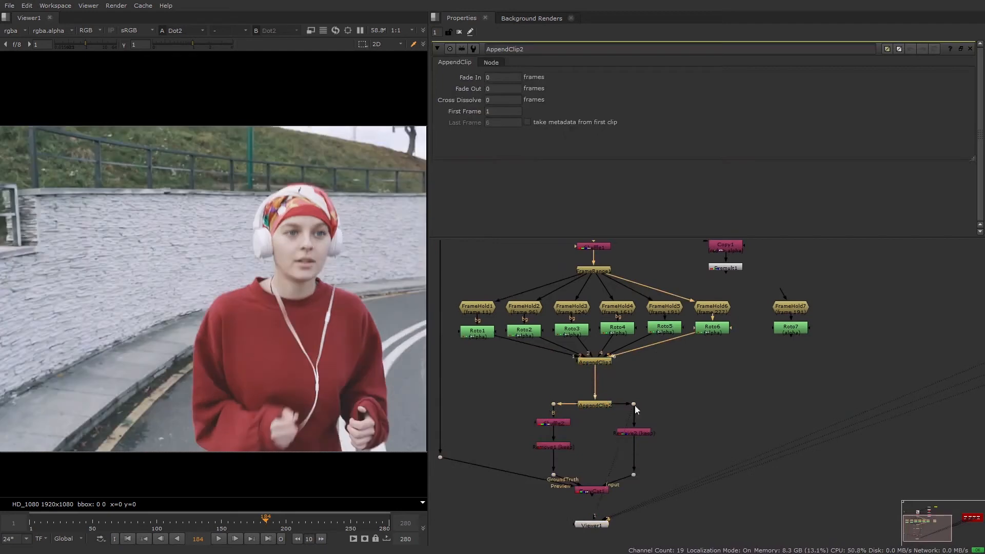
- Connect the FrameHold7 and Roto7 branch from FrameRange1 to AppendClip2's second input, with a Premult node below Roto7
left_click(788, 331)
key("1")
middle_click_drag(783, 292, 780, 358)
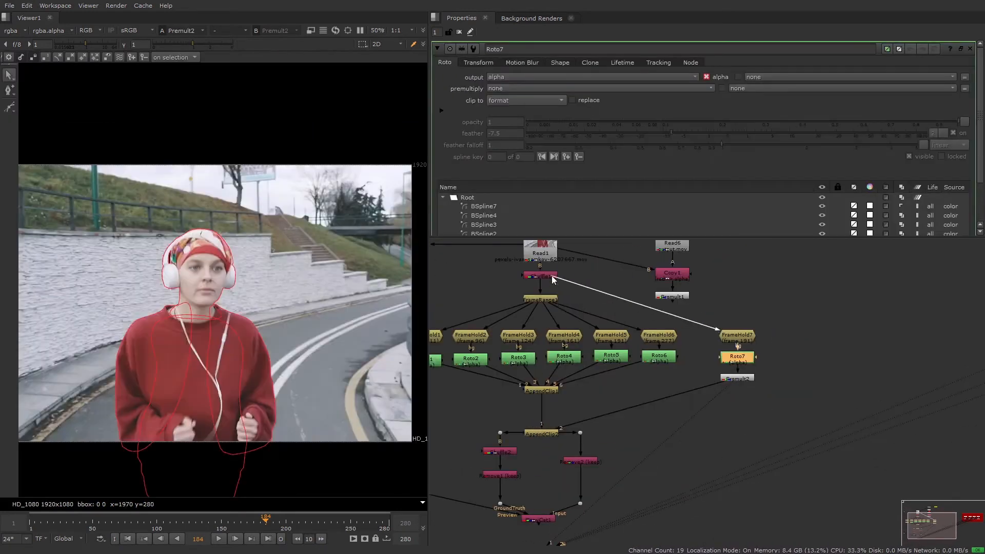
left_click_drag(554, 279, 544, 300)
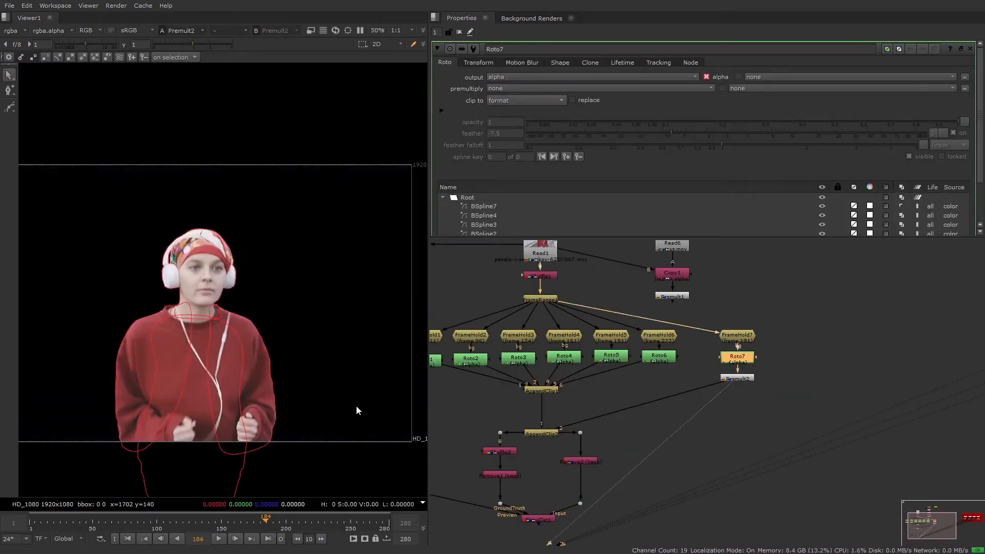
- Add a Merge node with Premult2 as input A over FrameHold7 as input B, arrange the branch, and view the result
left_click(793, 378)
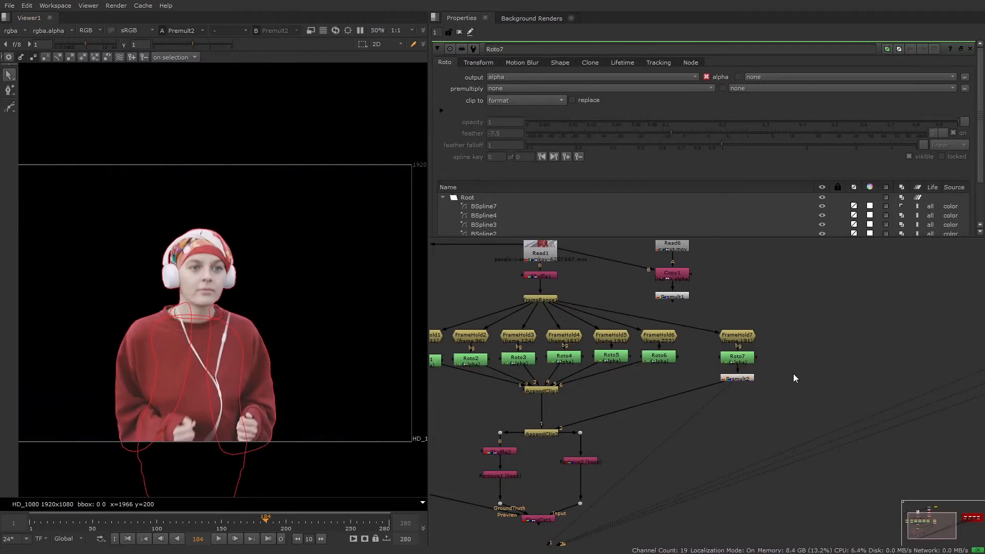
key("m")
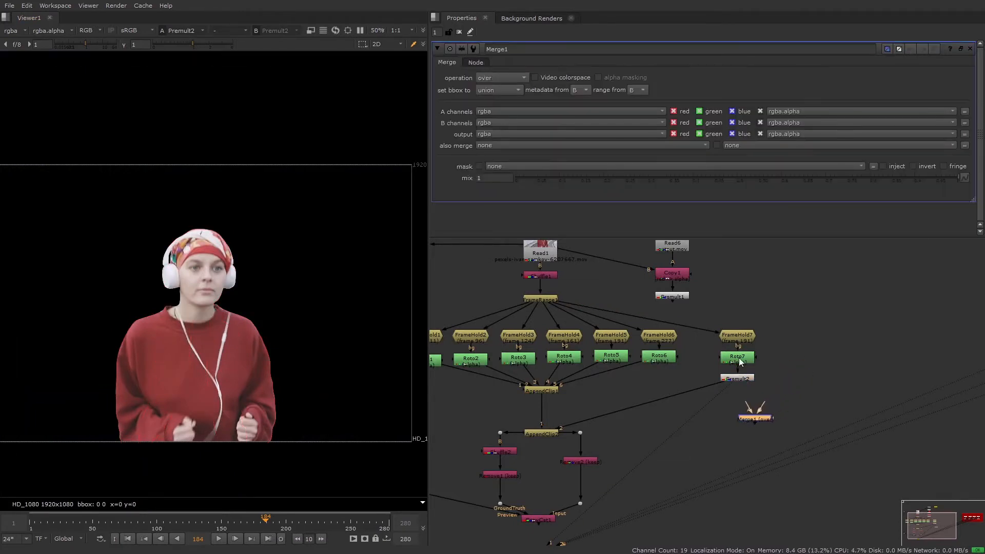
left_click_drag(740, 358, 773, 334)
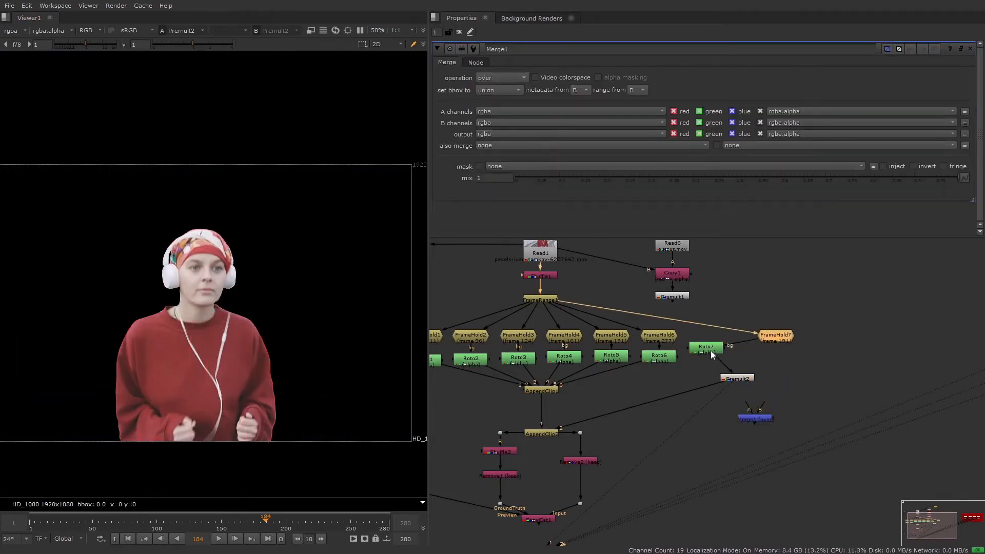
left_click_drag(711, 352, 721, 341)
left_click_drag(745, 378, 723, 363)
left_click_drag(748, 403, 729, 364)
left_click_drag(760, 417, 781, 365)
key("1")
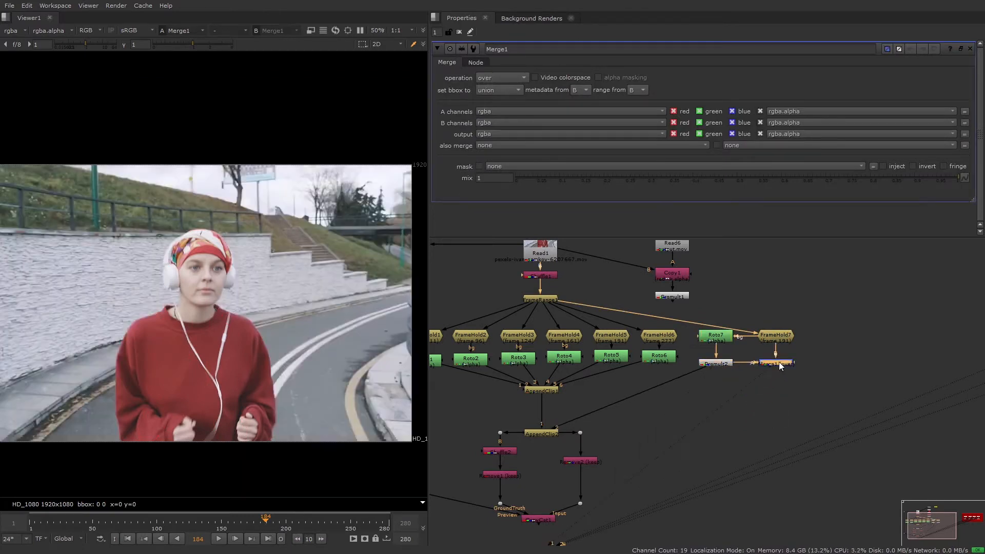
- Insert a Transform node below Premult2 and translate the duplicated figure to x 398, y 222
left_click(719, 363)
key("Tab")
type("trans")
key("Return")
left_click_drag(723, 376, 723, 383)
left_click_drag(770, 365, 771, 389)
left_click_drag(200, 303, 309, 280)
middle_click_drag(367, 454, 322, 448)
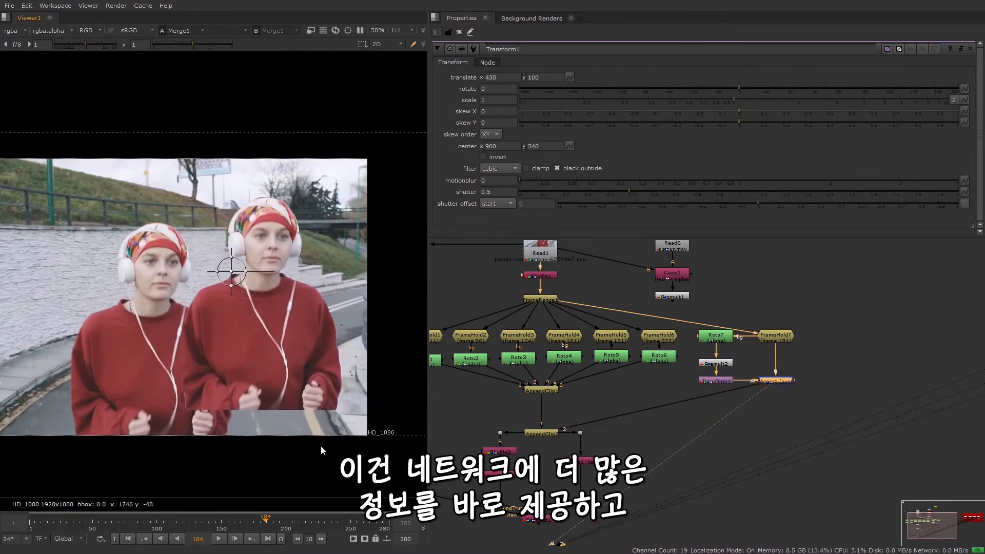
left_click_drag(229, 272, 225, 239)
- Insert a Crop node below Merge1, set its box to x 1248, y 236, r 1920, t 1080 around the pasted figure, and enable reformat
key("Tab")
type("crop")
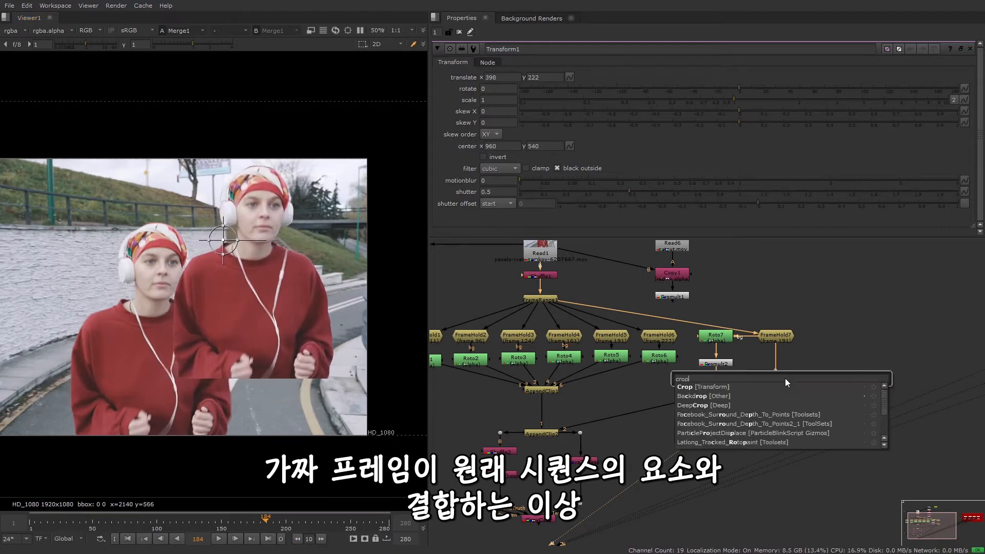
key("Return")
key("f")
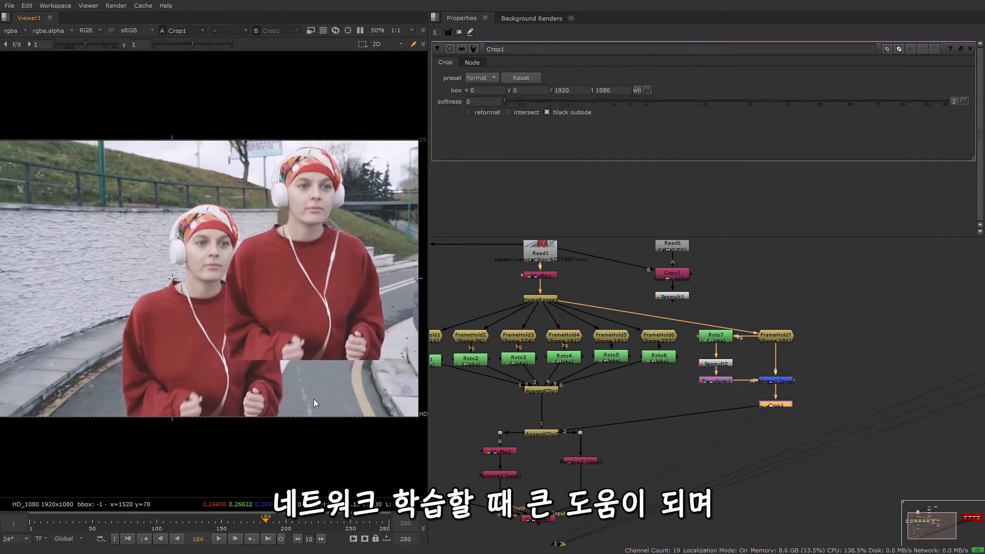
left_click_drag(198, 418, 211, 368)
middle_click_drag(32, 257, 75, 254)
left_click_drag(32, 268, 299, 273)
middle_click_drag(357, 133, 285, 144)
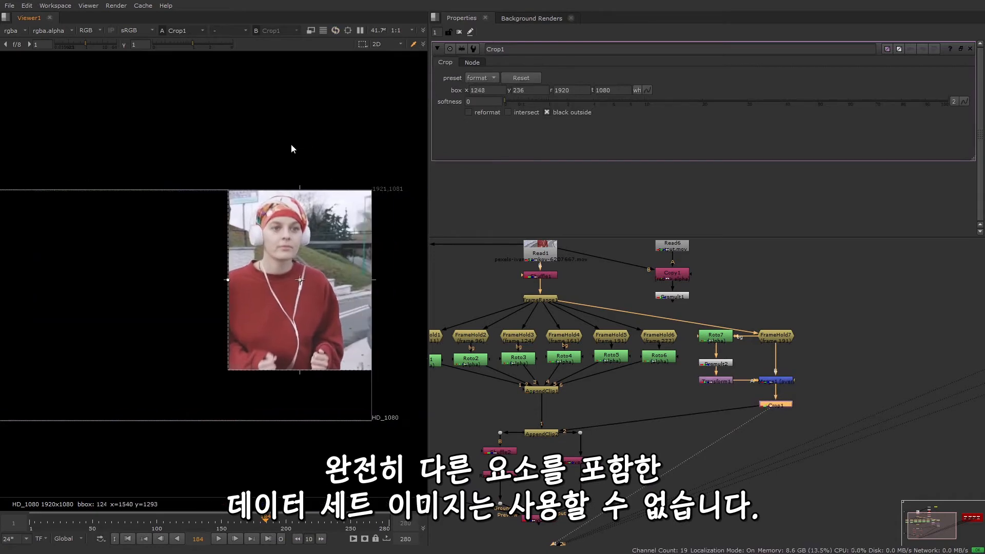
left_click(468, 112)
- Set CopyCat1's Initial Weights to Checkpoint and load Training_210311_203043.30000.cat as the checkpoint file
scroll(298, 246, "down", 5)
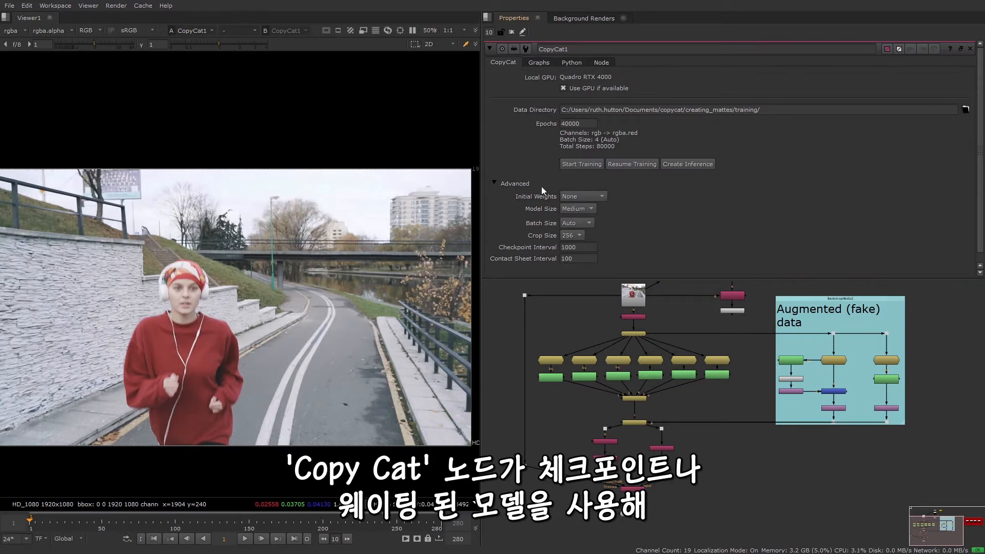
left_click(599, 198)
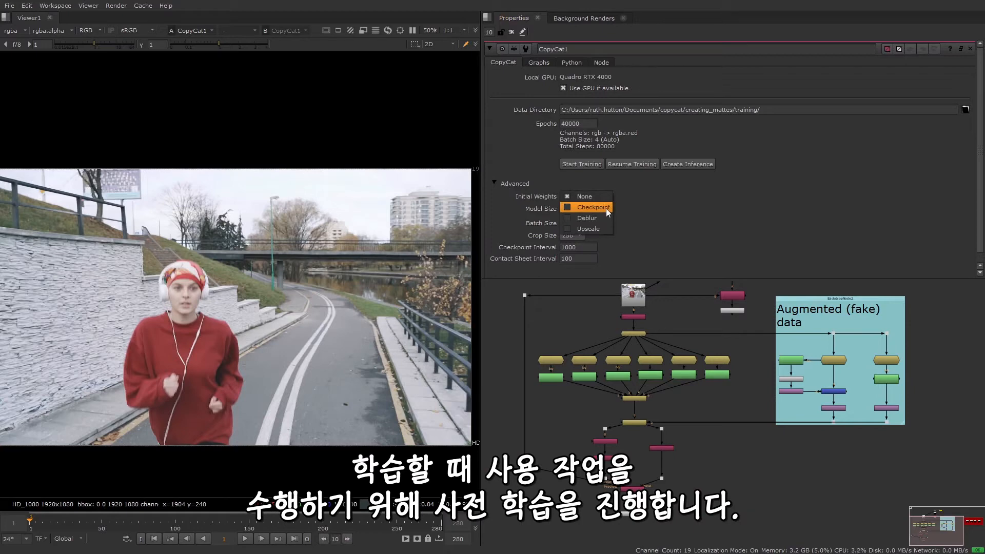
left_click(607, 209)
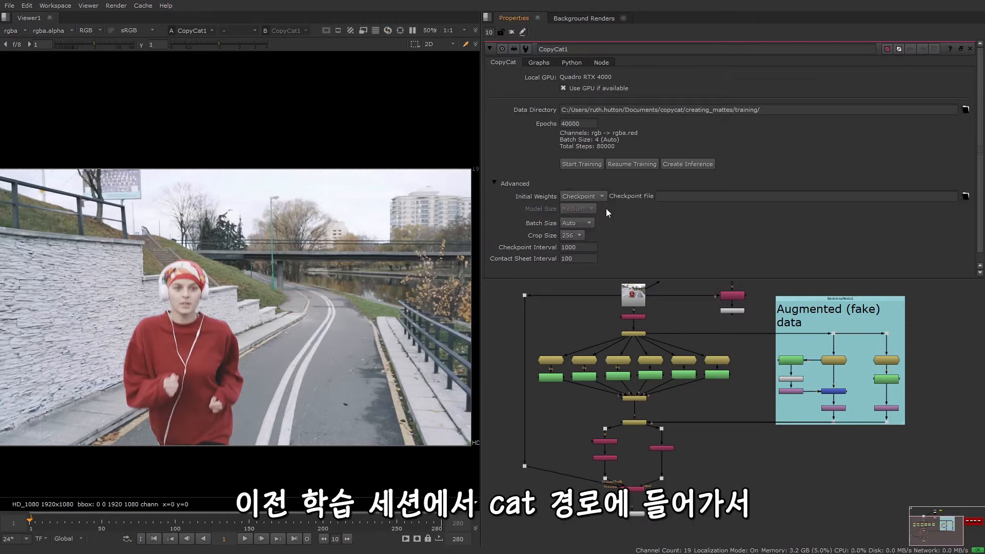
left_click(965, 196)
scroll(534, 304, "down", 6)
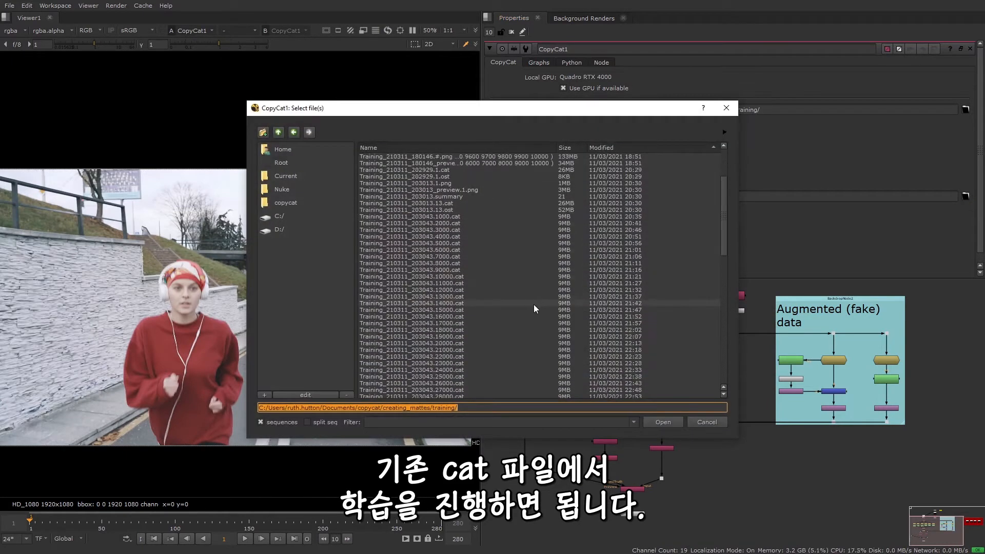
left_click(464, 370)
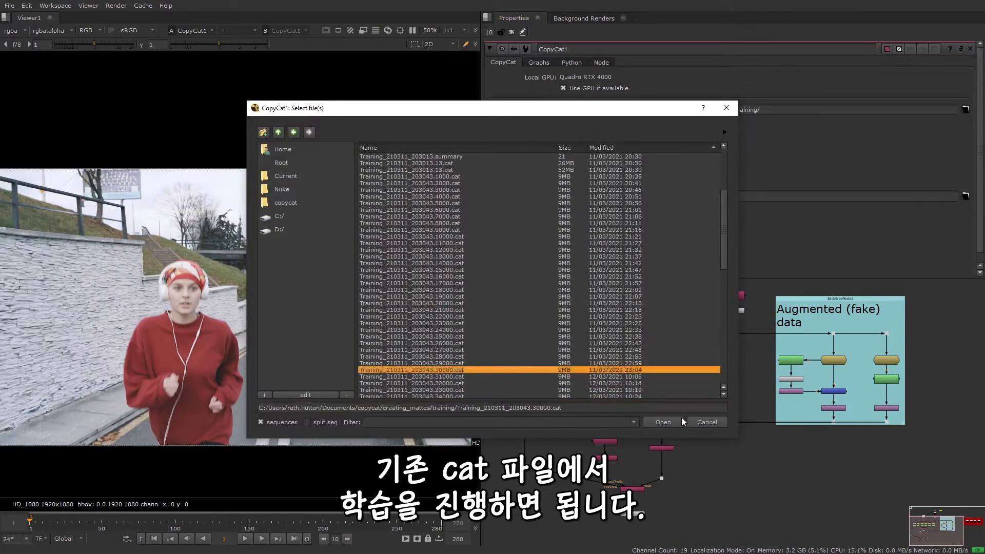
left_click(668, 422)
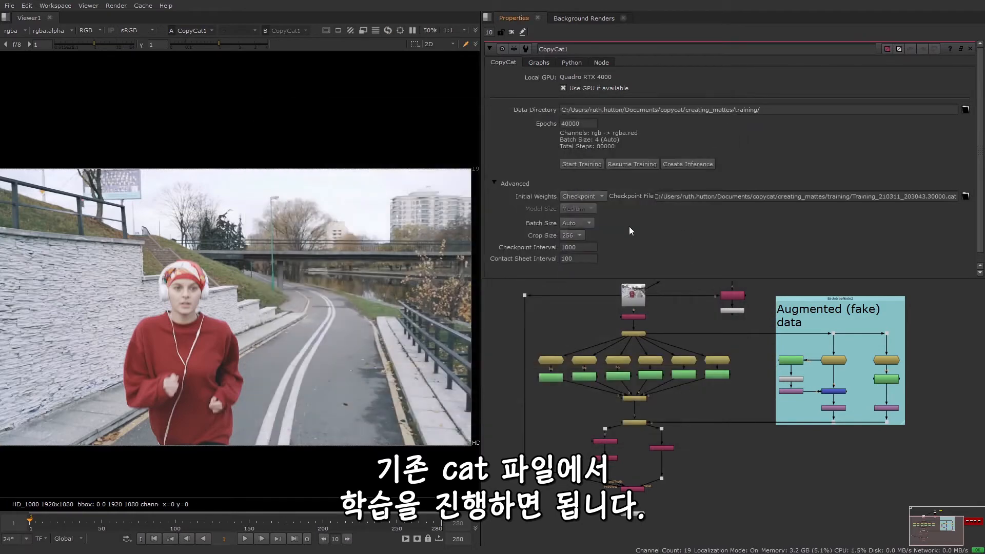
- Set CopyCat1's Batch Size to Manual with a value of 8, and check the other Initial Weights options
left_click(589, 234)
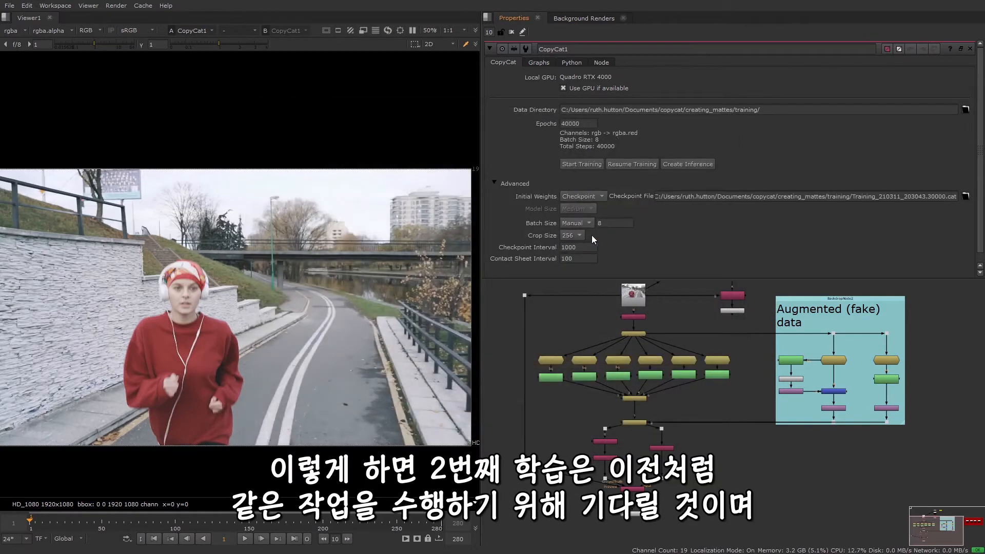
left_click(673, 228)
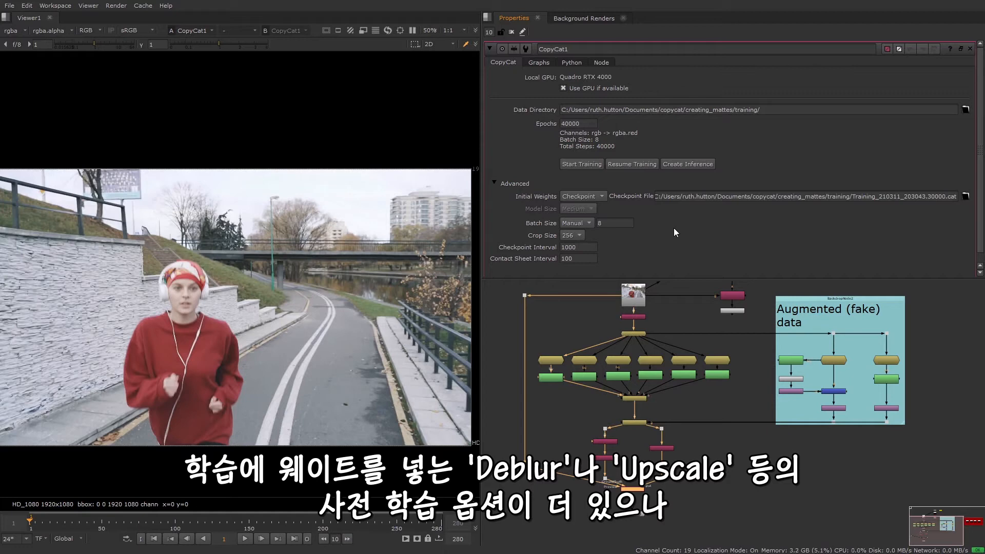
left_click(590, 197)
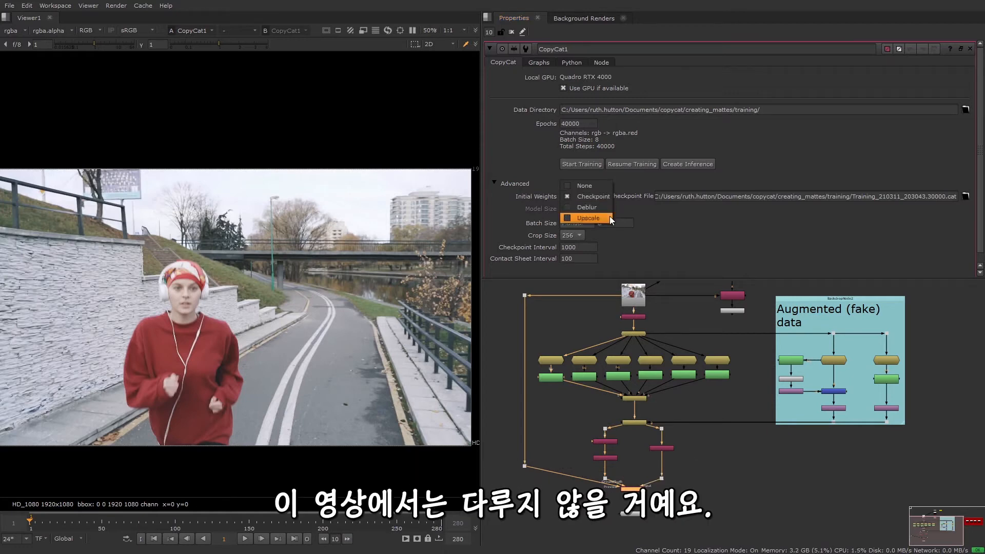
left_click(668, 222)
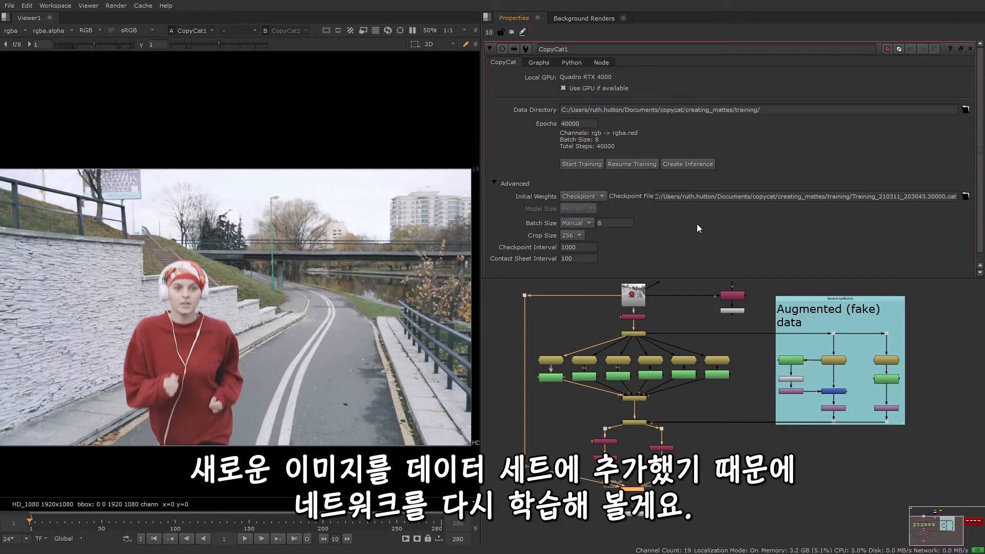
- Start training CopyCat1, inspect its loss graph and crop preview during the run, and stop the training
left_click(590, 167)
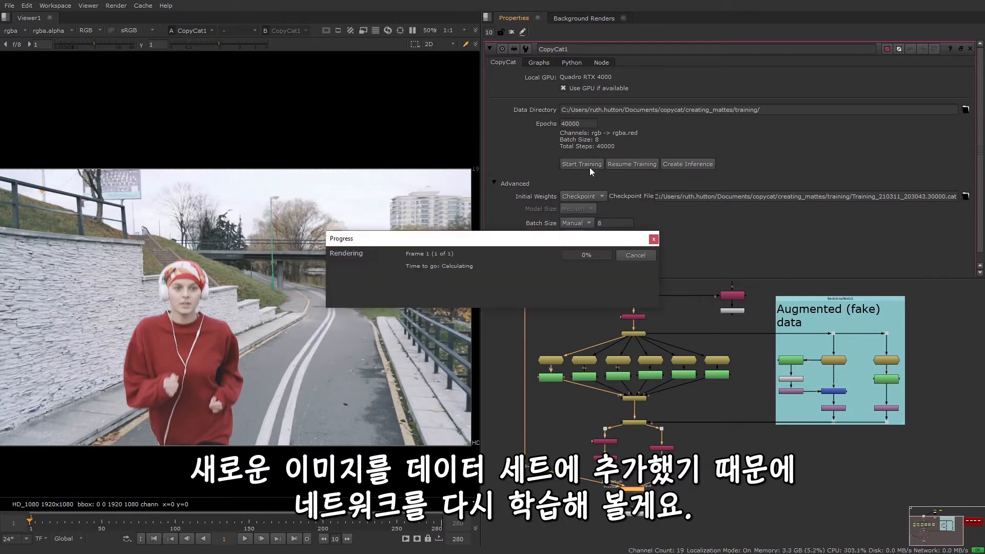
left_click_drag(495, 241, 657, 336)
left_click(546, 63)
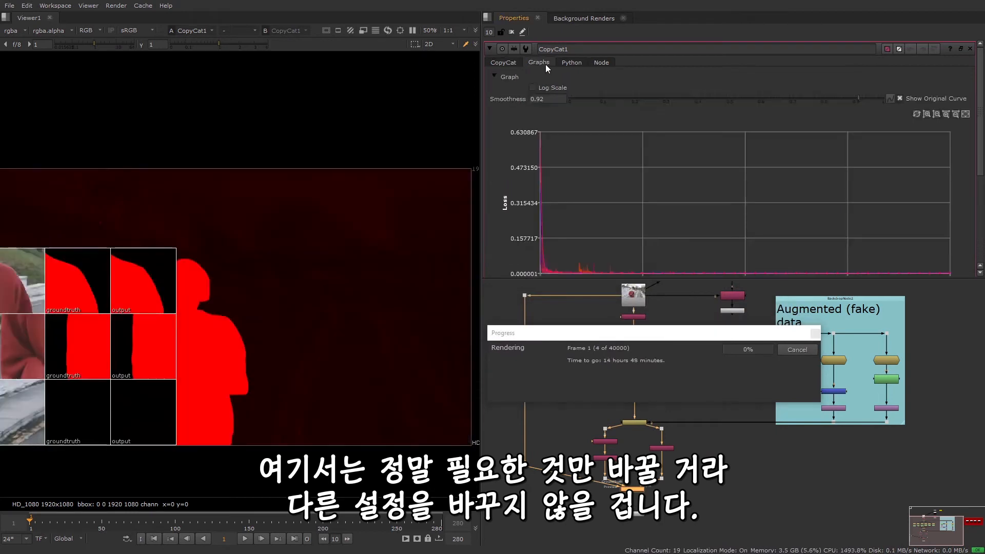
middle_click_drag(278, 289, 334, 259)
scroll(333, 257, "up", 1)
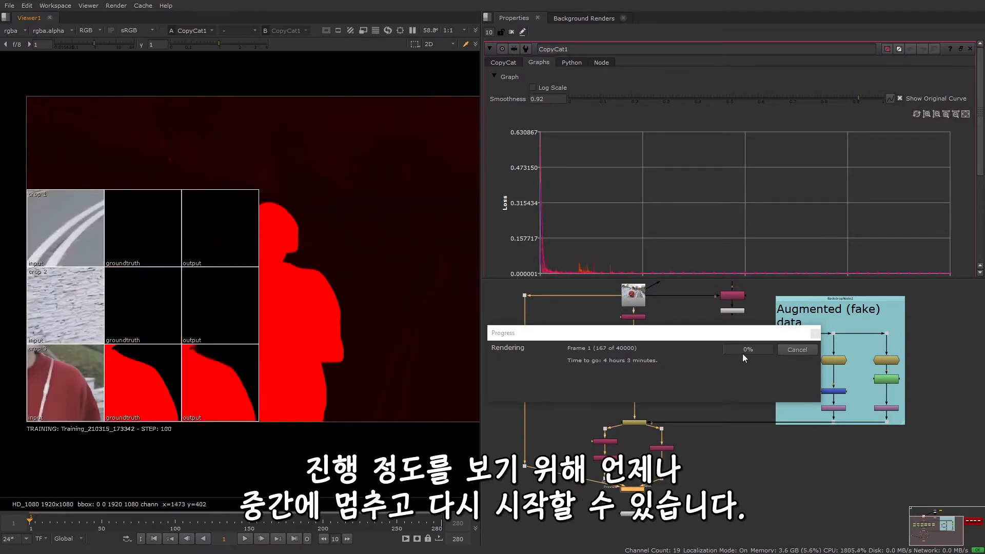
left_click(805, 352)
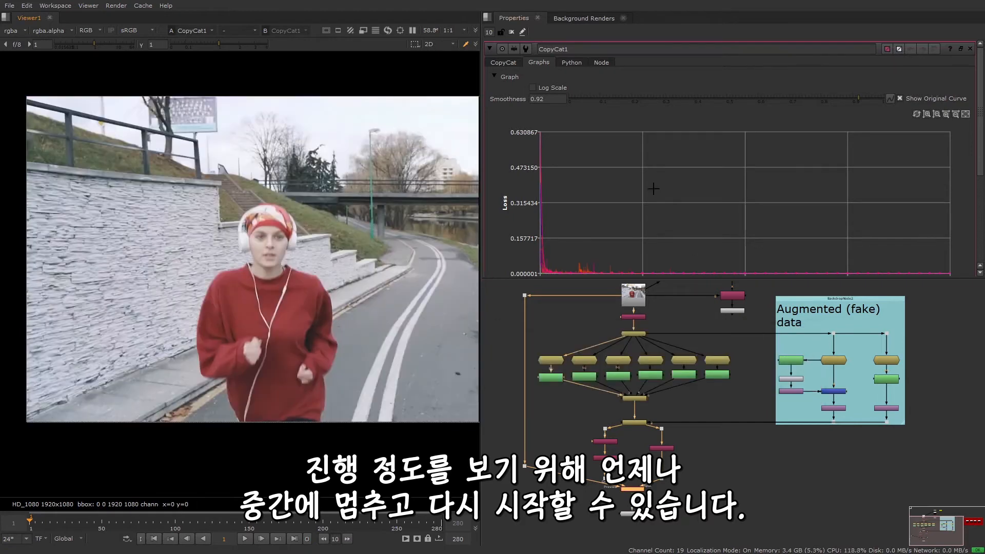
- Set CopyCat1's Epochs to 50000 and resume training, keeping the progress window clear of the crop preview
left_click(504, 61)
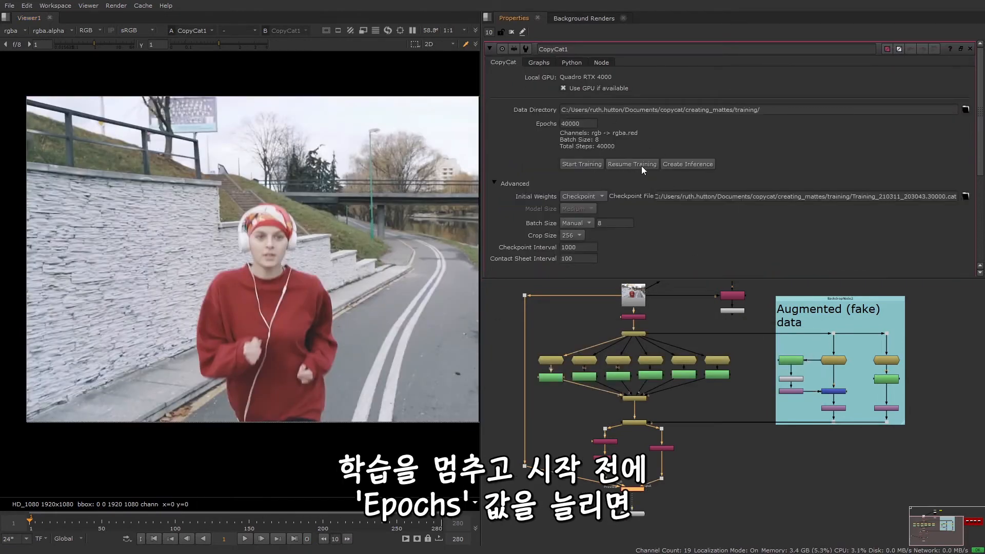
double_click(570, 125)
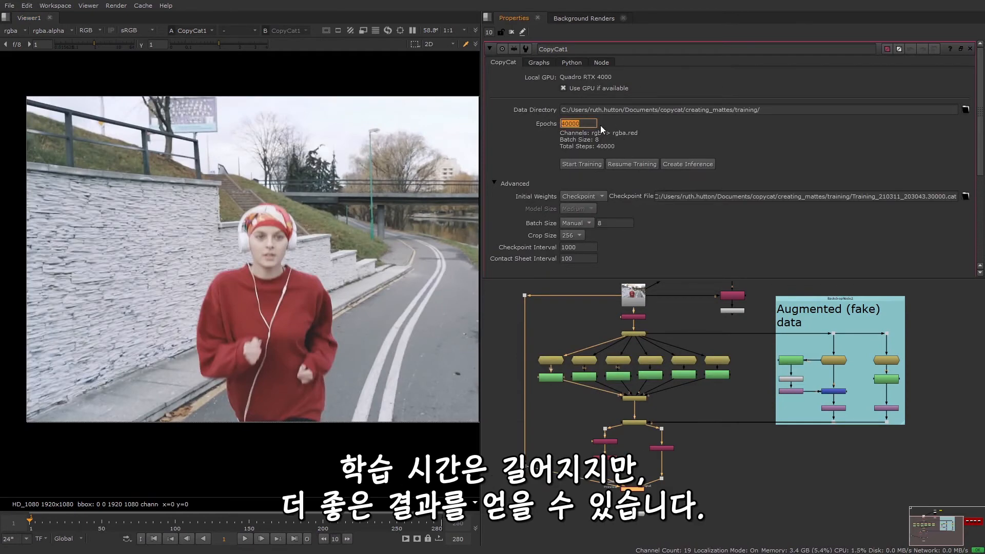
type("50000")
key("Return")
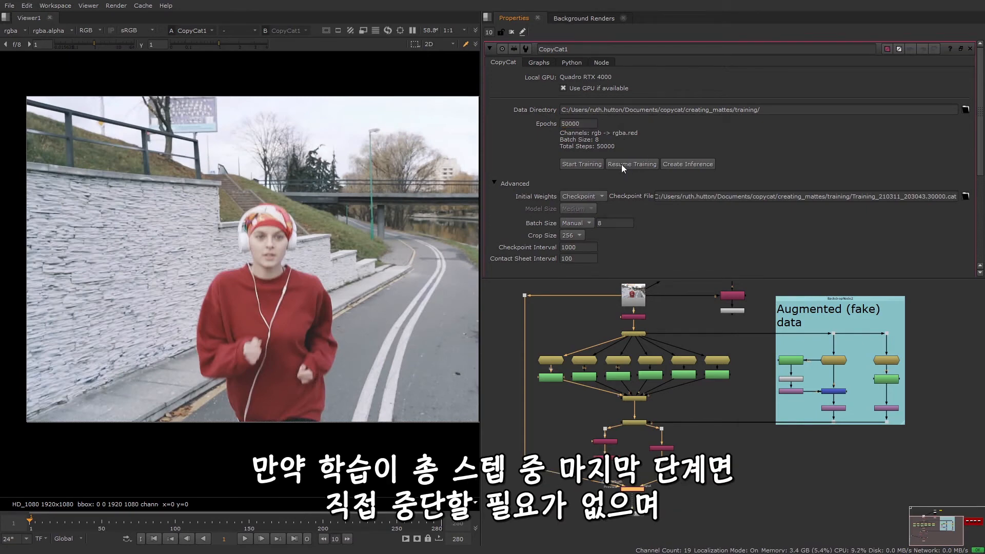
left_click(648, 164)
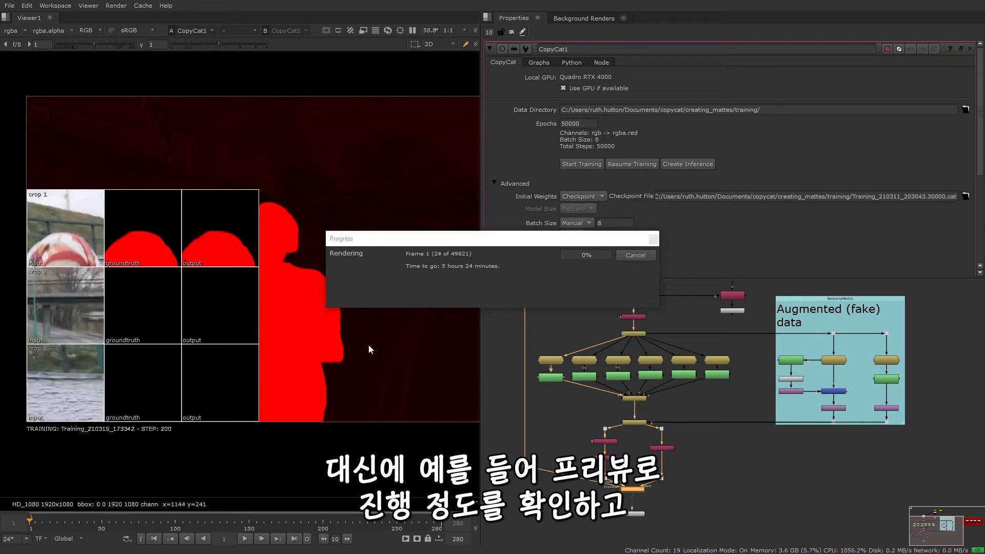
left_click_drag(440, 244, 668, 329)
middle_click_drag(383, 213, 408, 201)
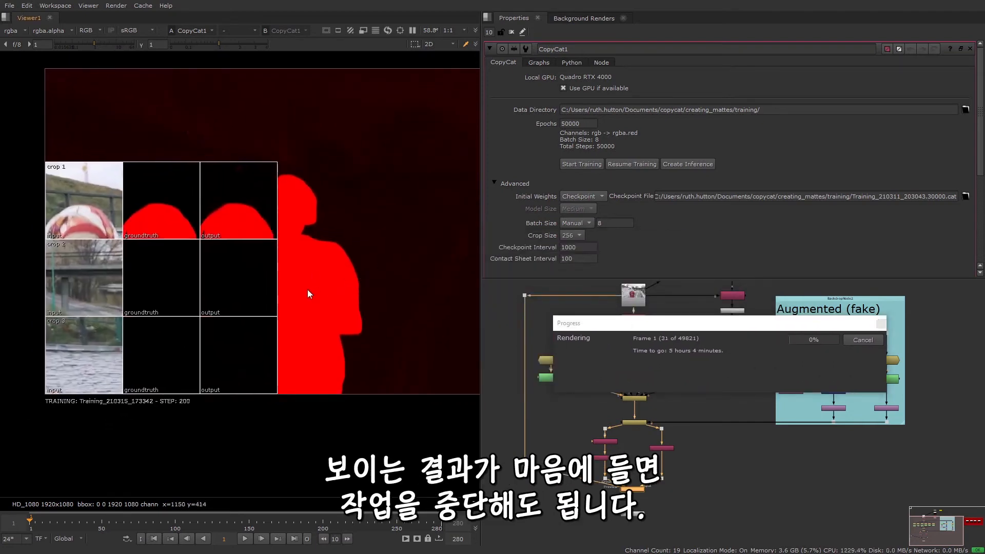
left_click_drag(755, 329, 554, 299)
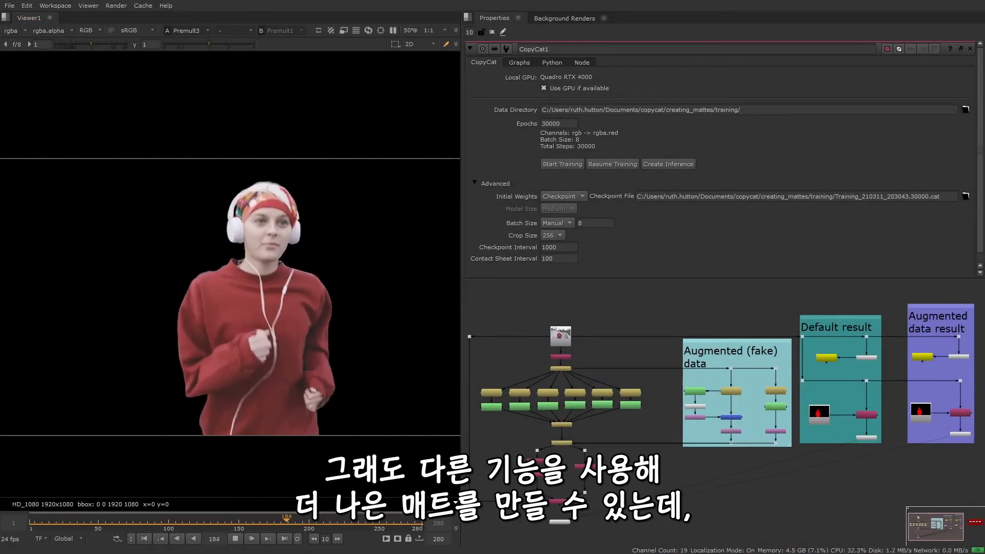
- Stop playback, insert a Grade node between Read7 and Copy2 in the augmented data result, and view it
middle_click_drag(817, 484, 663, 493)
scroll(734, 452, "up", 3)
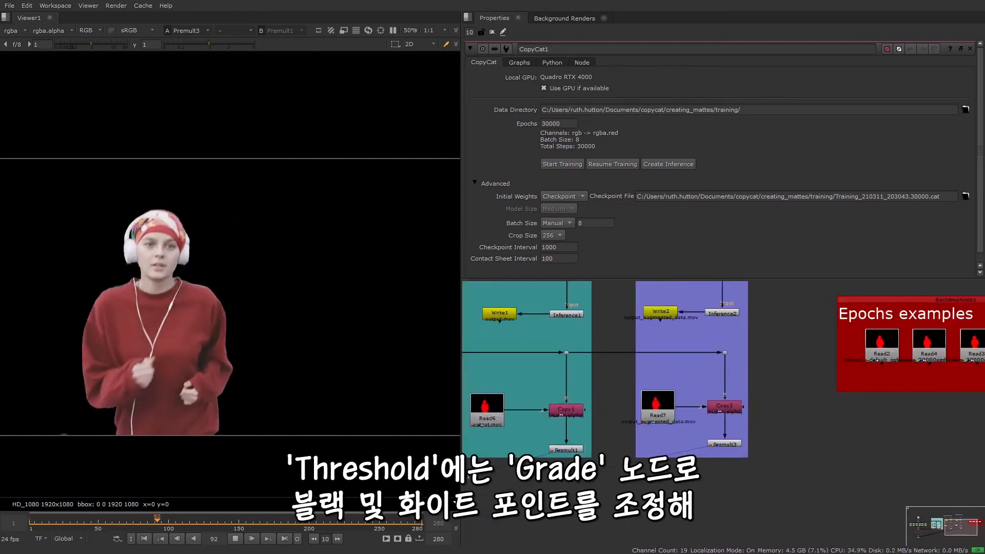
left_click(234, 539)
scroll(777, 450, "up", 1)
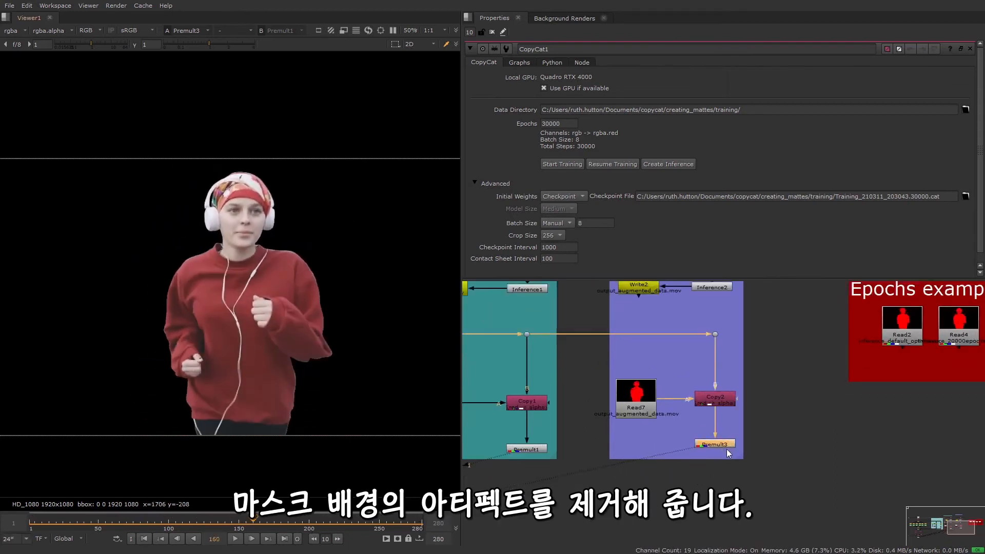
left_click(645, 405)
key("g")
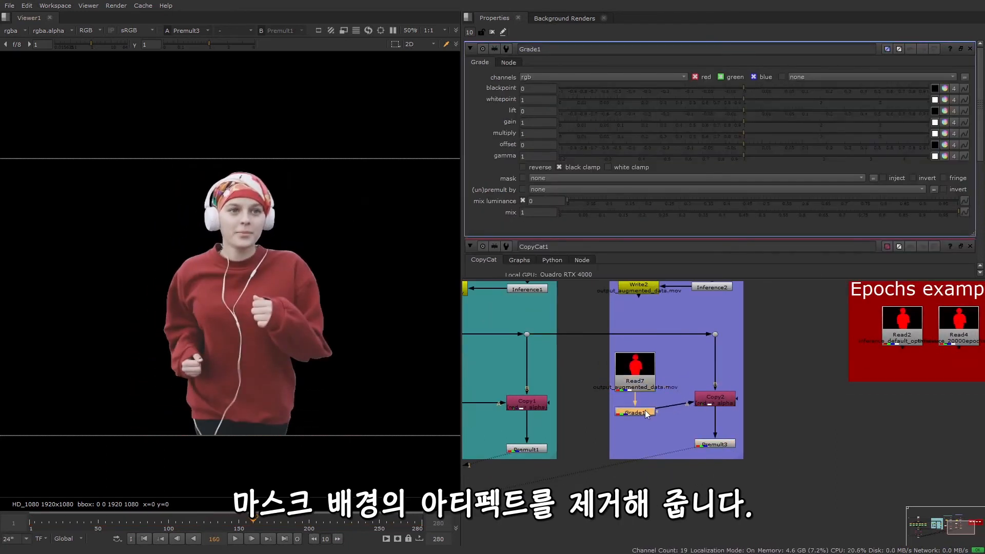
key("1")
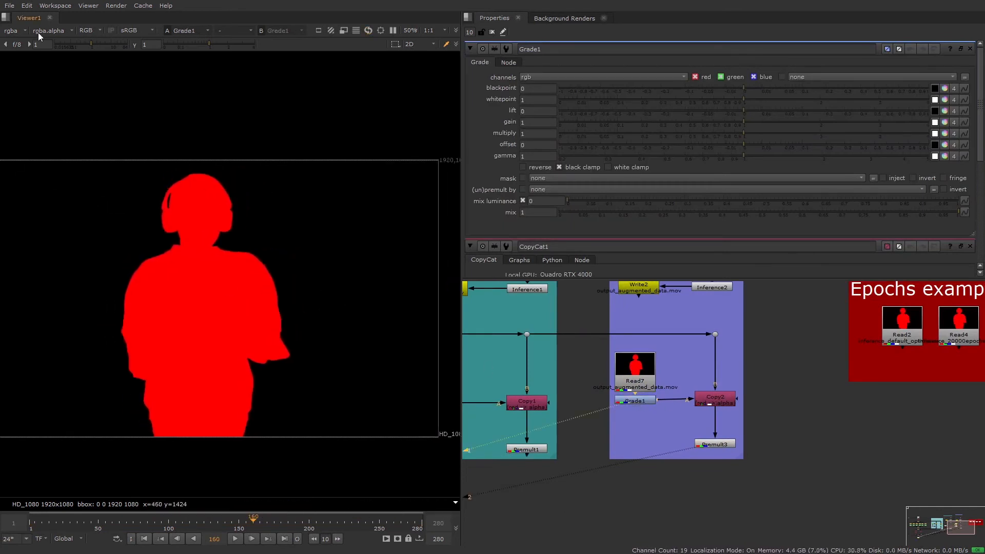
- Set Grade1's blackpoint to 0.02 and whitepoint to 0.96 while checking the matte, and move Read7 slightly up from the Grade
mouse_move(757, 90)
left_mouse_down()
mouse_move(742, 84)
mouse_move(763, 81)
left_mouse_up()
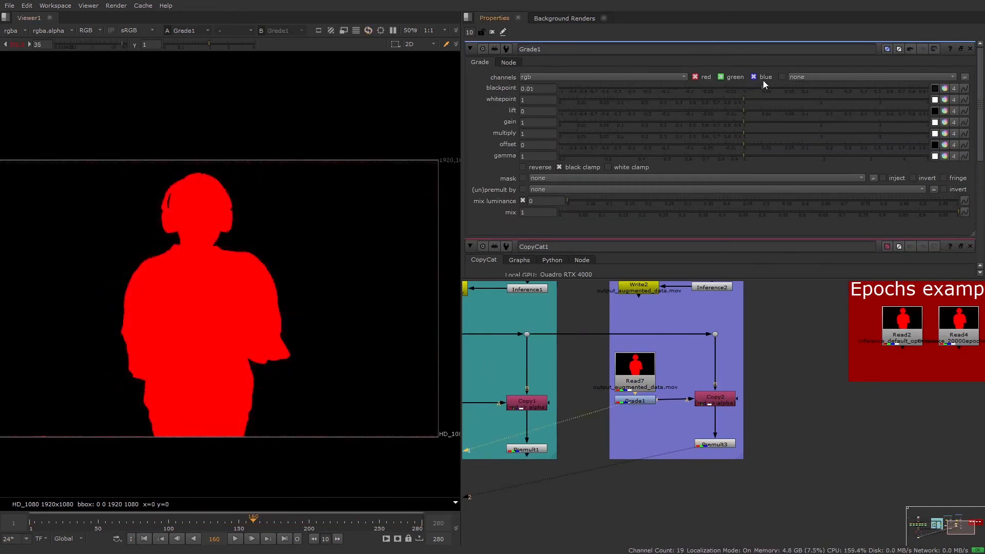
middle_click_drag(55, 64, 80, 51)
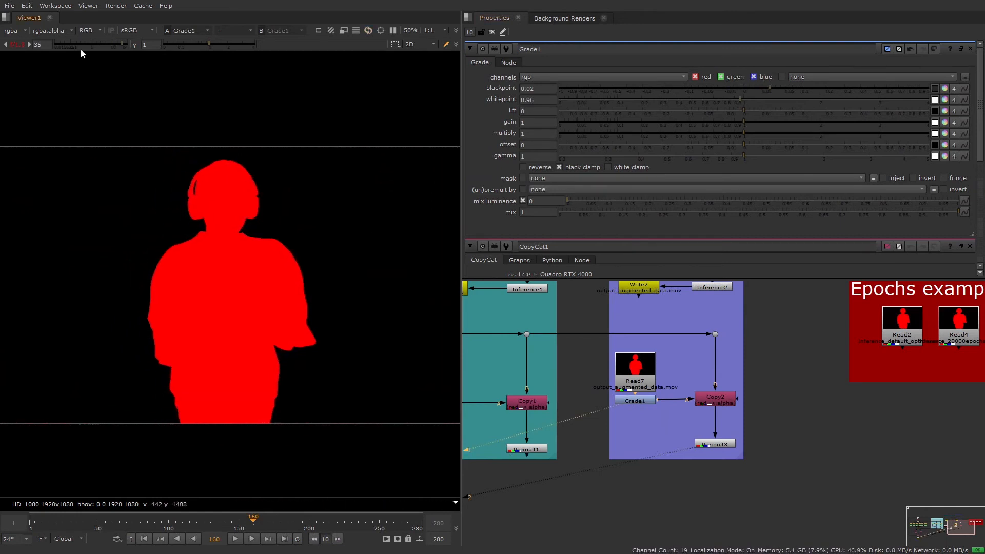
left_click_drag(636, 389, 635, 384)
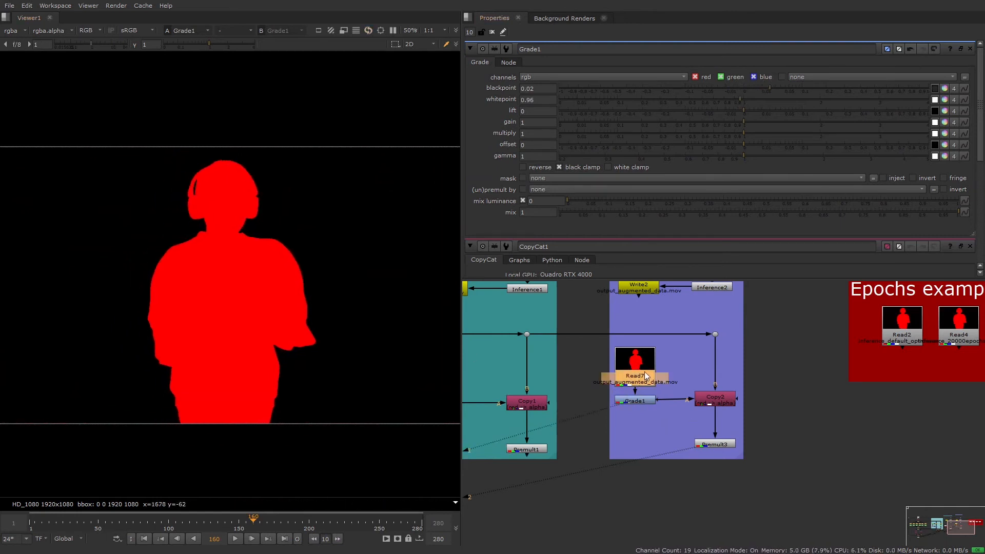
- Play the graded matte and inspect the holes inside the silhouette around frame 178
left_click(235, 539)
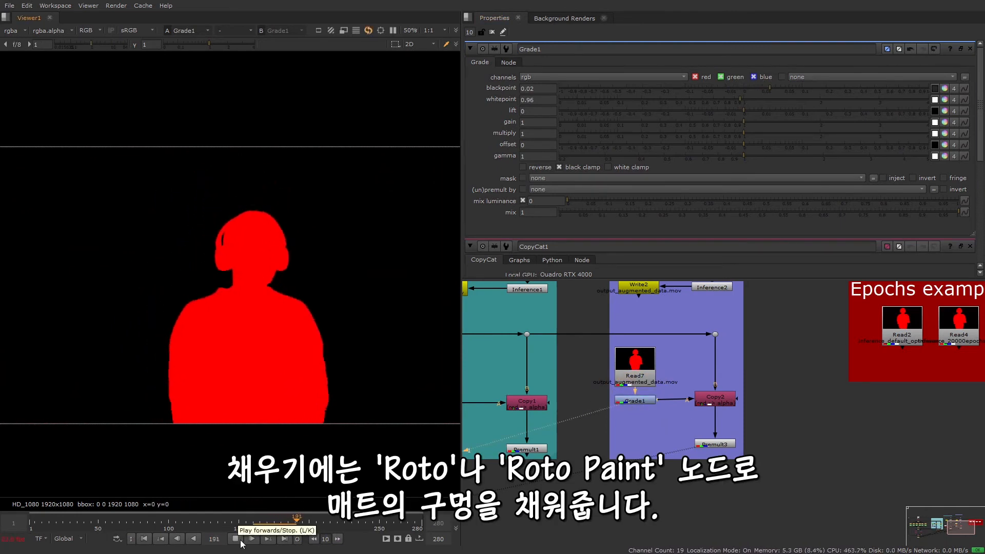
left_click(232, 542)
mouse_move(276, 522)
left_mouse_down()
mouse_move(244, 527)
mouse_move(278, 523)
left_mouse_up()
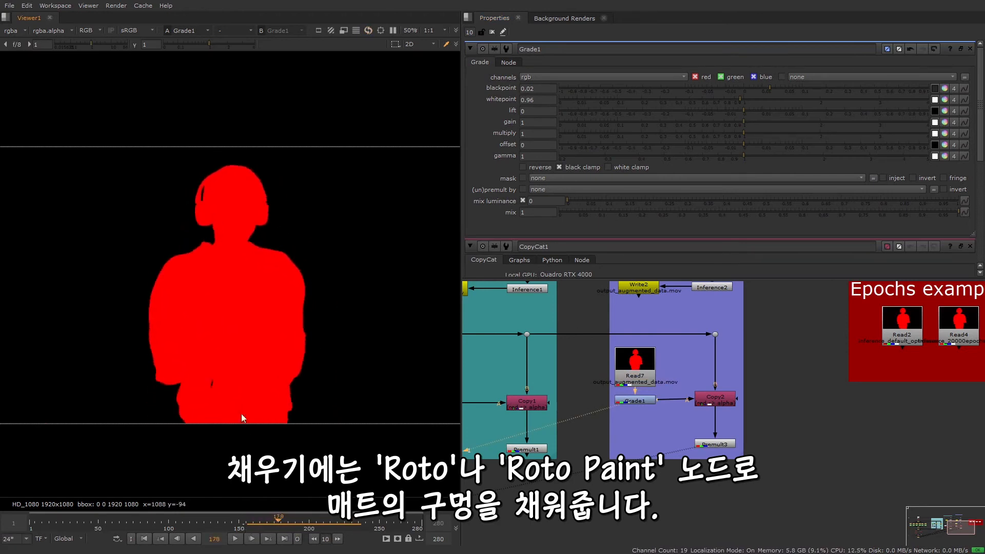
scroll(185, 391, "up", 3)
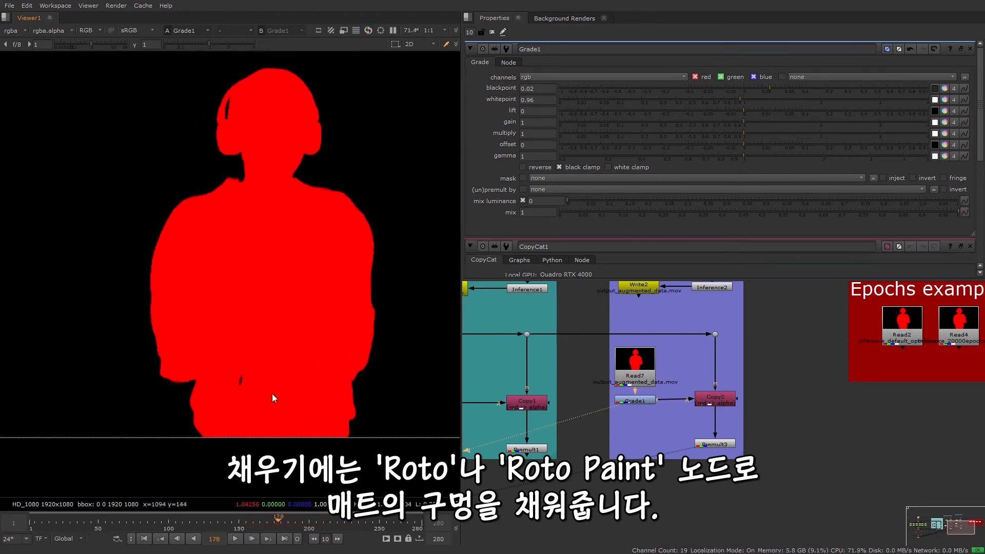
scroll(286, 398, "down", 2)
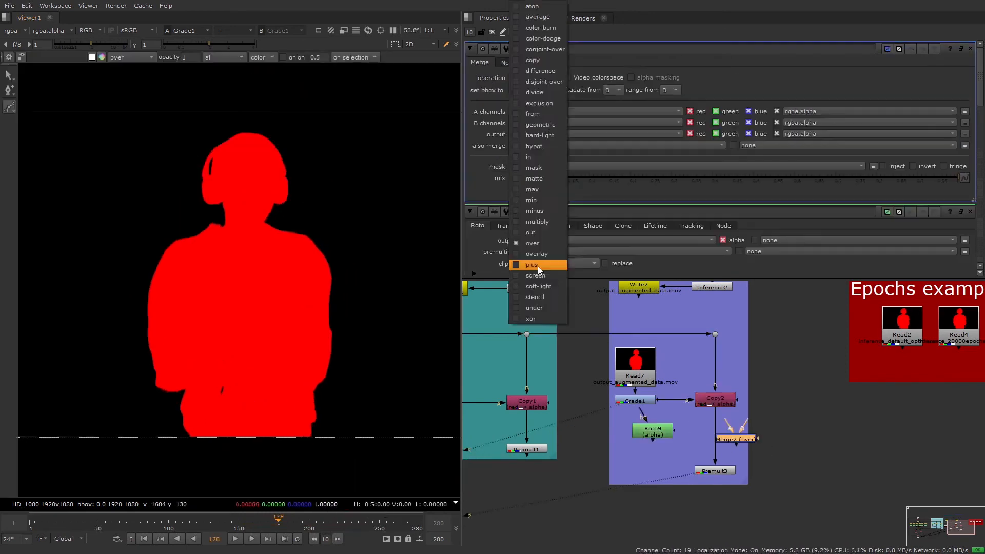
- Set Merge2's operation to plus, insert it between Copy2 and Premult2, and view its result
left_click(537, 266)
left_click_drag(741, 441, 720, 433)
key("1")
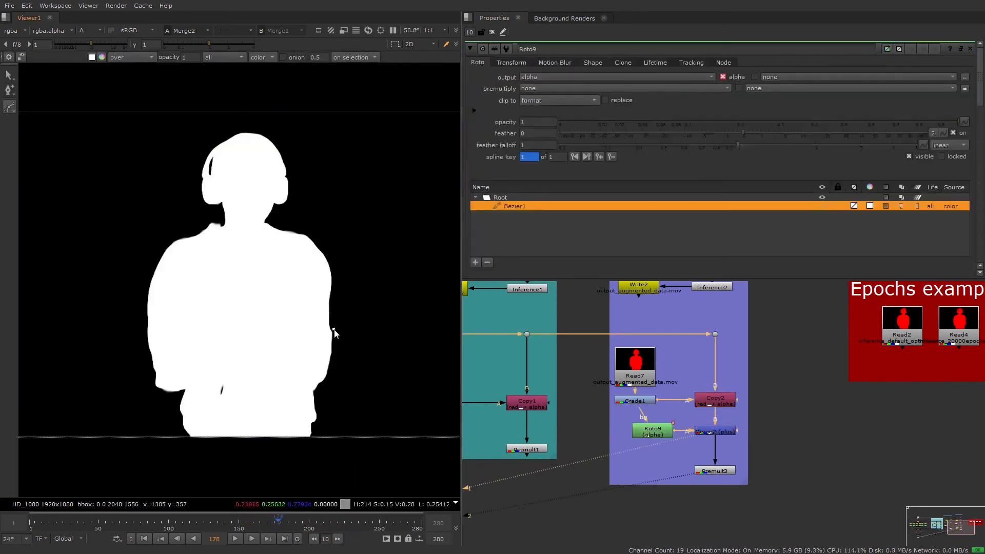
- Draw a closed six-point Bezier shape in Roto9 over the hole in the torso matte at frame 16 and adjust one of its points
scroll(271, 392, "up", 2)
scroll(236, 360, "up", 2)
left_click(233, 354)
left_click(240, 333)
left_click(243, 285)
key("Return")
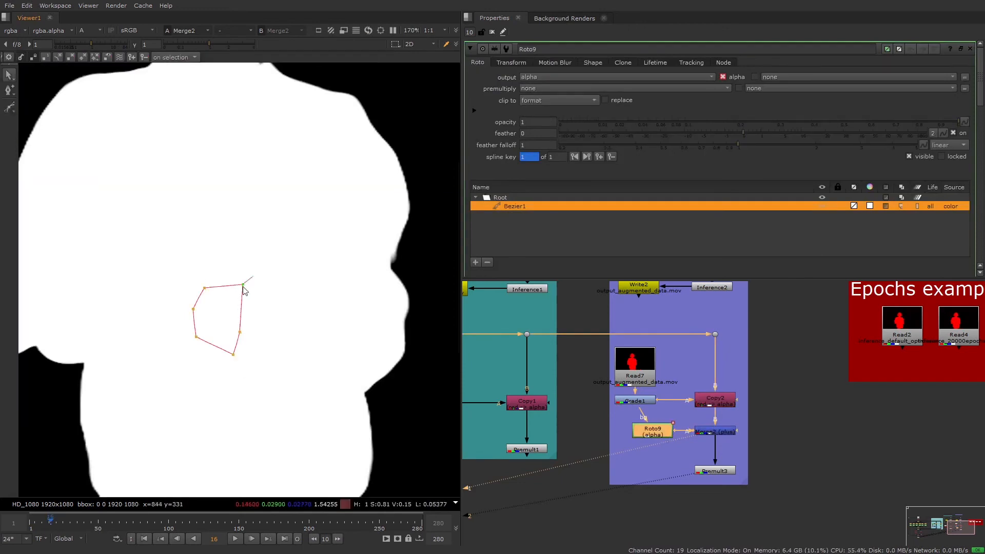
left_click_drag(240, 332, 246, 331)
- Step forward frame by frame from frame 16 to check the Roto9 shape against the moving hole in the matte
scroll(263, 410, "down", 2)
left_click(253, 539)
left_click(252, 540)
left_click(252, 539)
left_click(308, 396)
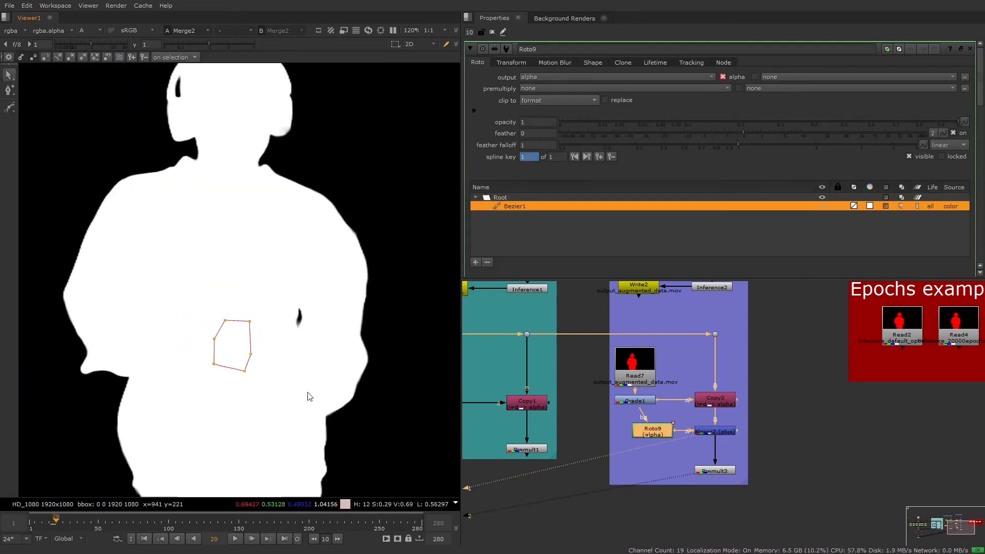
left_click(253, 540)
left_click(253, 539)
left_click(252, 540)
left_click(253, 539)
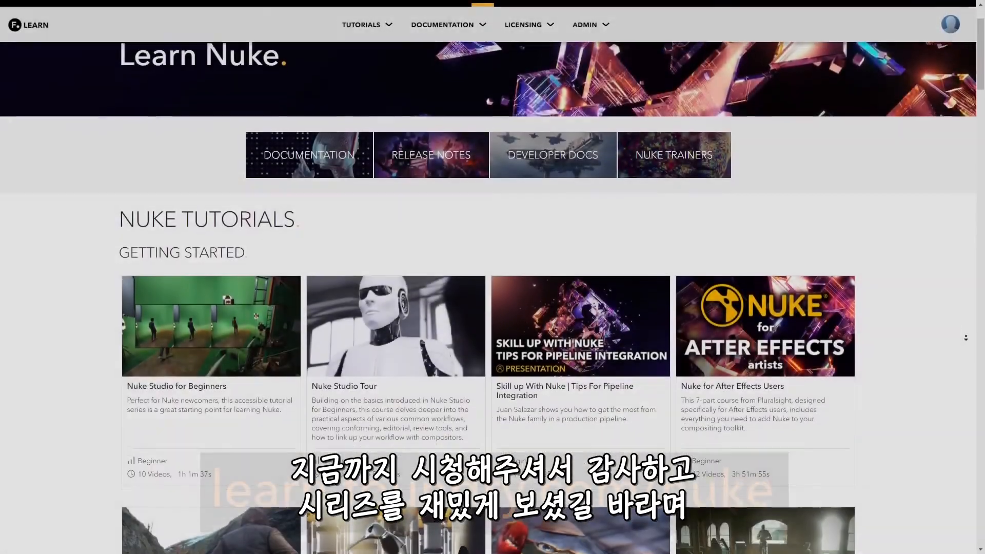
- Switch to the Foundry Learn website and browse its Nuke tutorials
scroll(966, 338, "down", 5)
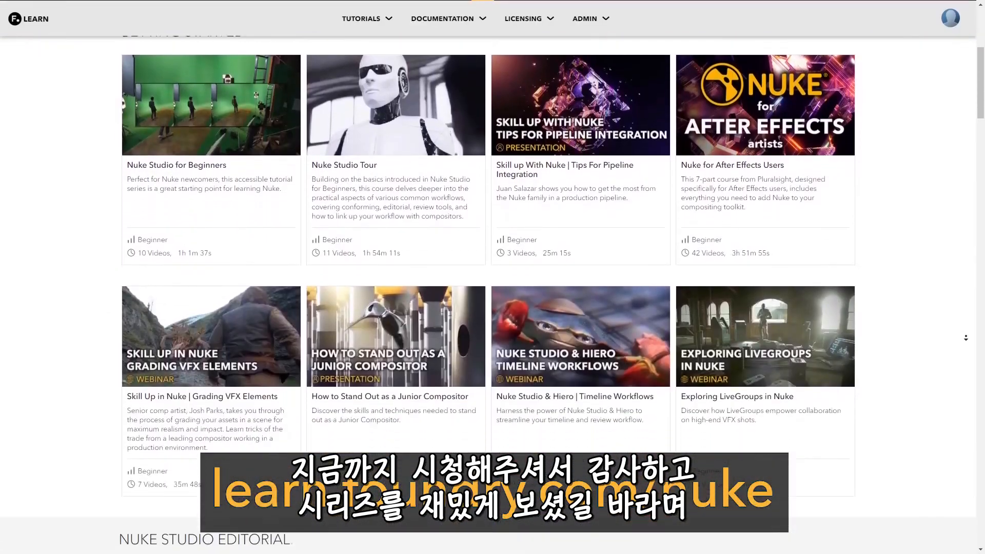